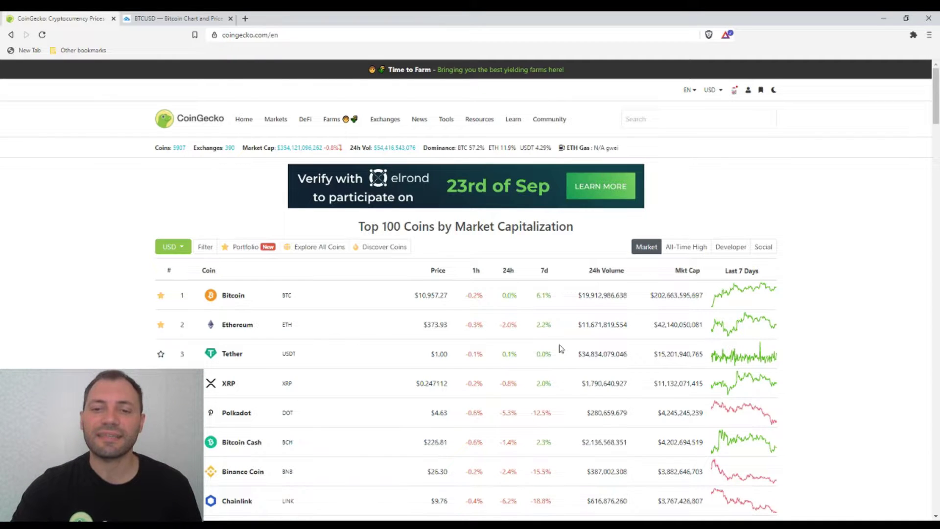
- Switch to the TradingView Bitcoin / U.S. Dollar page and open its full-featured BTCUSD chart
{"action": "scroll", "coordinate": [520, 289], "scroll_direction": "down", "scroll_amount": 1}
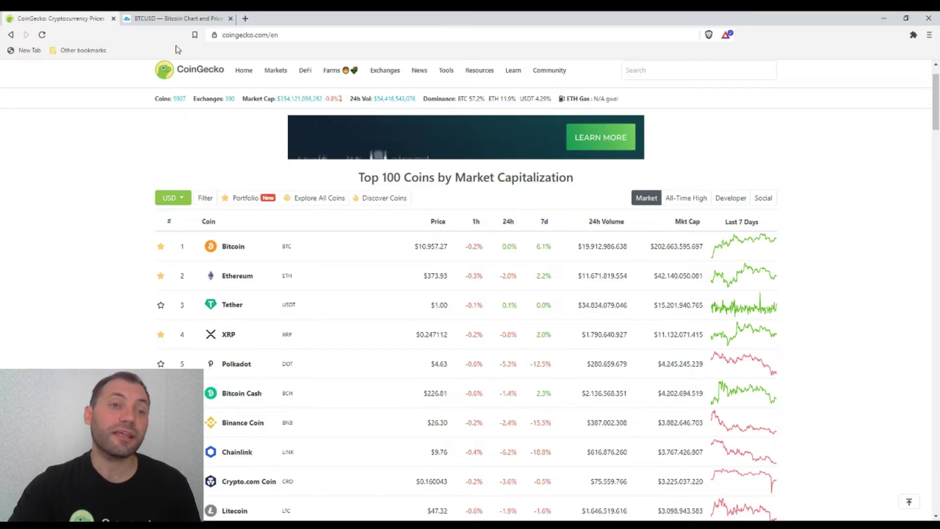
{"action": "left_click", "coordinate": [179, 21]}
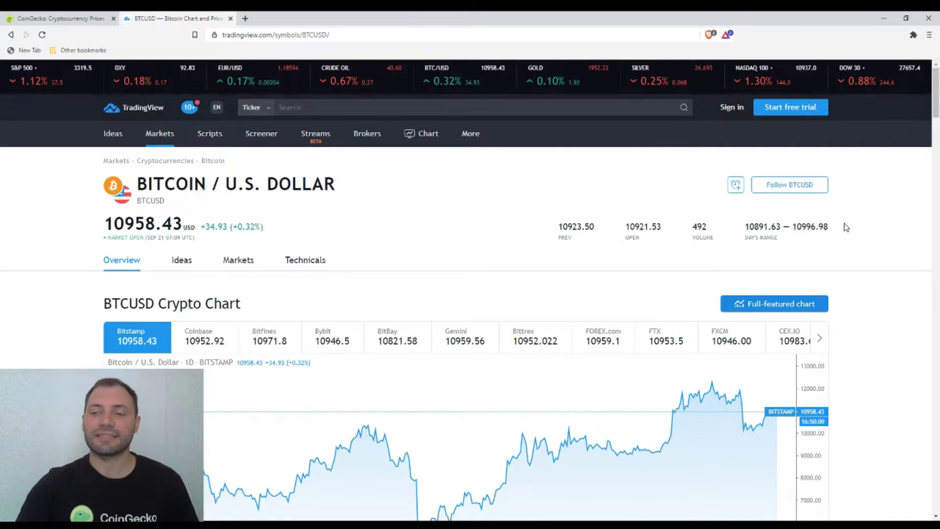
{"action": "scroll", "coordinate": [841, 231], "scroll_direction": "down", "scroll_amount": 3}
{"action": "scroll", "coordinate": [285, 155], "scroll_direction": "up", "scroll_amount": 2}
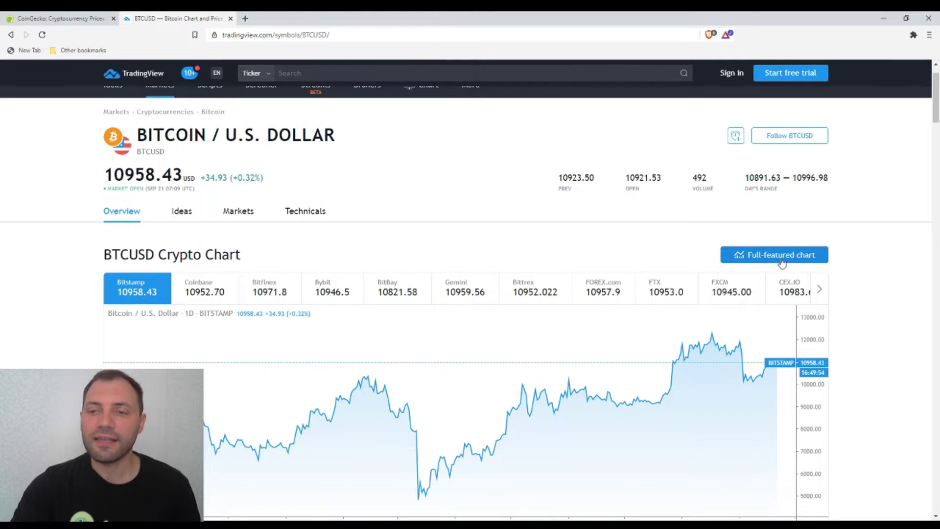
{"action": "scroll", "coordinate": [769, 252], "scroll_direction": "down", "scroll_amount": 2}
{"action": "left_click", "coordinate": [768, 162]}
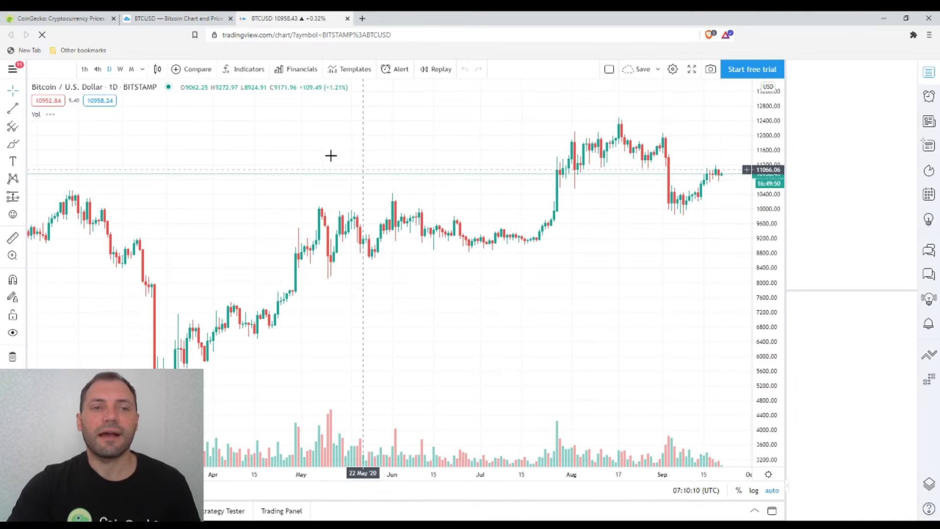
- Remove the volume indicator from the daily BTCUSD chart
{"action": "scroll", "coordinate": [321, 166], "scroll_direction": "down", "scroll_amount": 5}
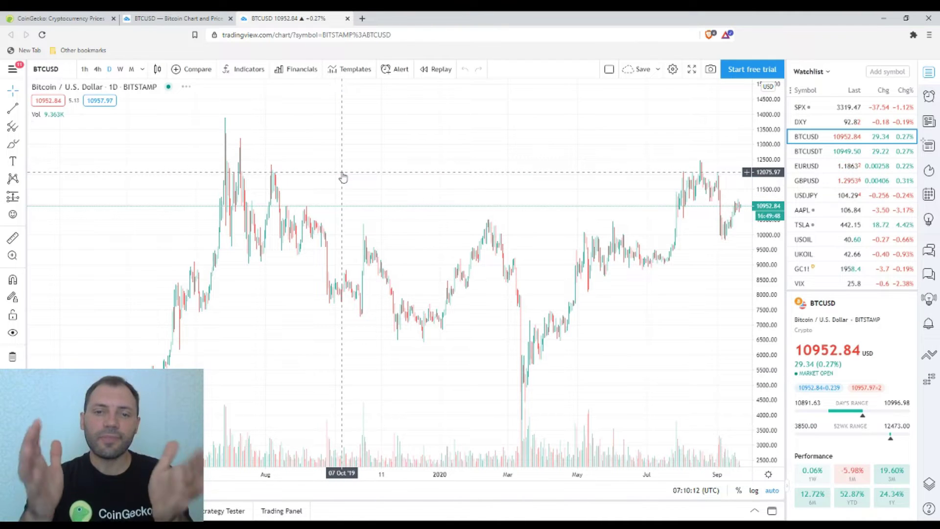
{"action": "scroll", "coordinate": [343, 177], "scroll_direction": "down", "scroll_amount": 5}
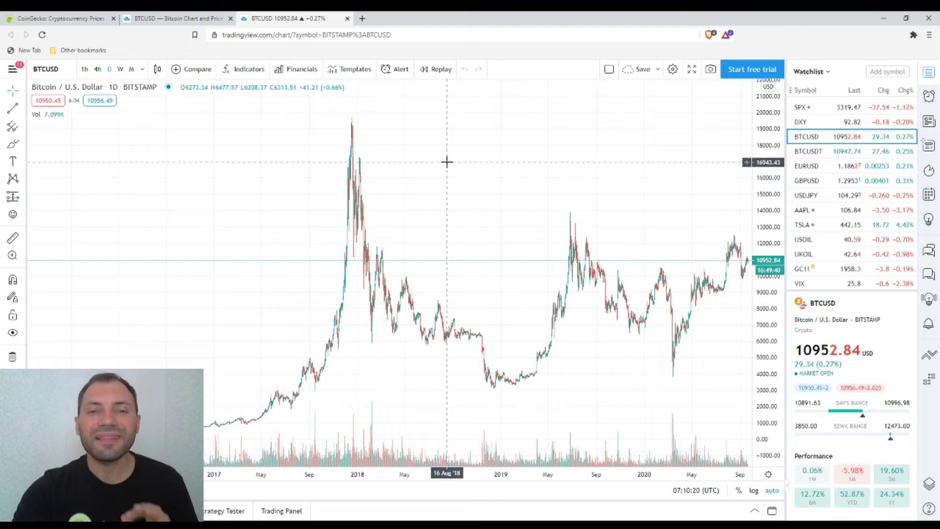
{"action": "left_click", "coordinate": [78, 114]}
- Draw a descending trend line from the December 2017 peak at about 19,583 past the mid-2019 high to about 7,982 in November 2020
{"action": "left_click_drag", "start_coordinate": [477, 179], "coordinate": [412, 177]}
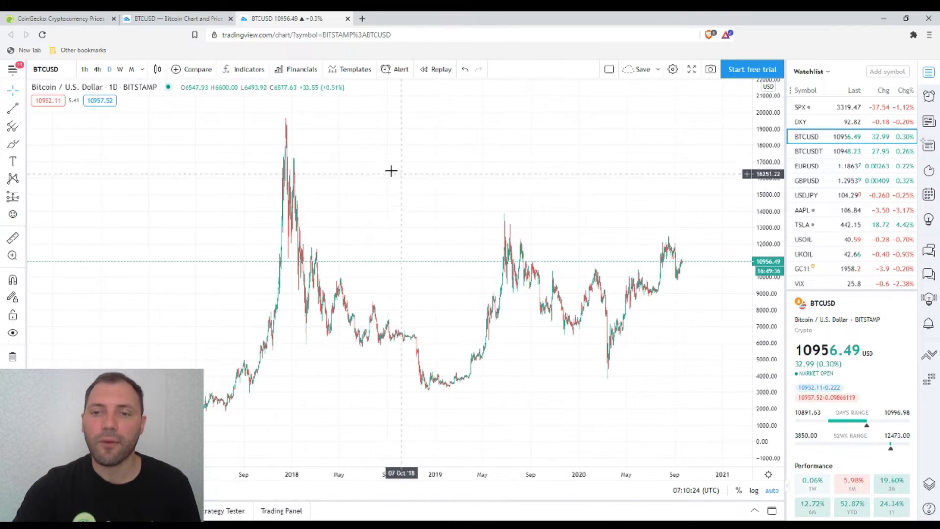
{"action": "left_click", "coordinate": [13, 108]}
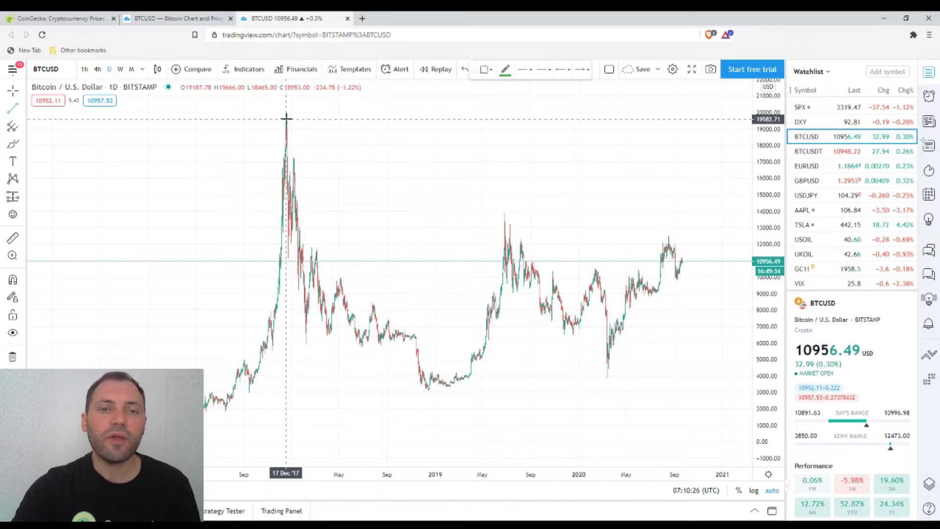
{"action": "left_click", "coordinate": [287, 120]}
{"action": "left_click", "coordinate": [703, 310]}
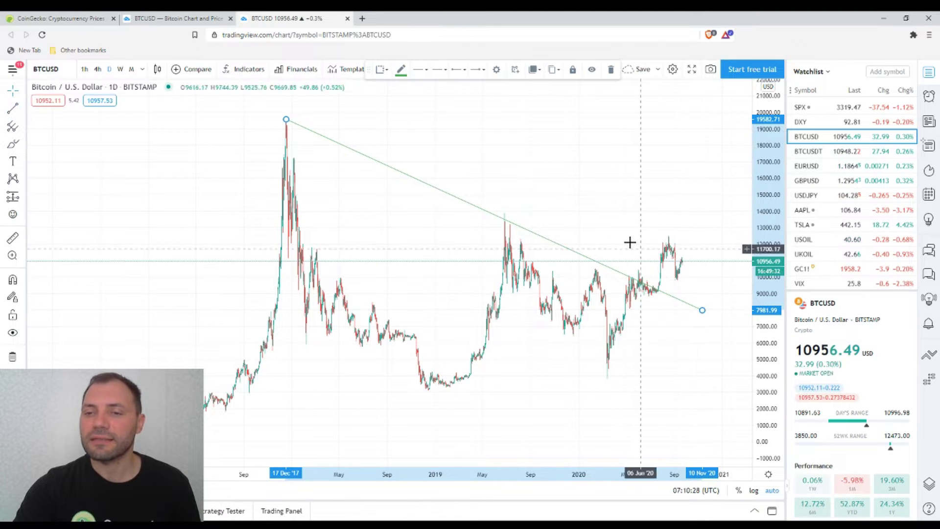
- Set the descending trend line's thickness to the third of the four widths
{"action": "double_click", "coordinate": [522, 230]}
{"action": "left_click", "coordinate": [464, 180]}
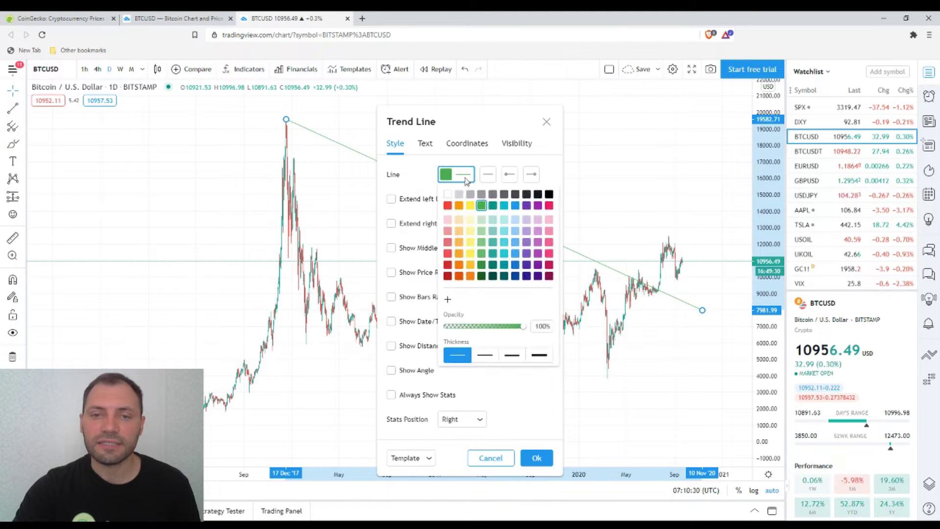
{"action": "left_click", "coordinate": [520, 357]}
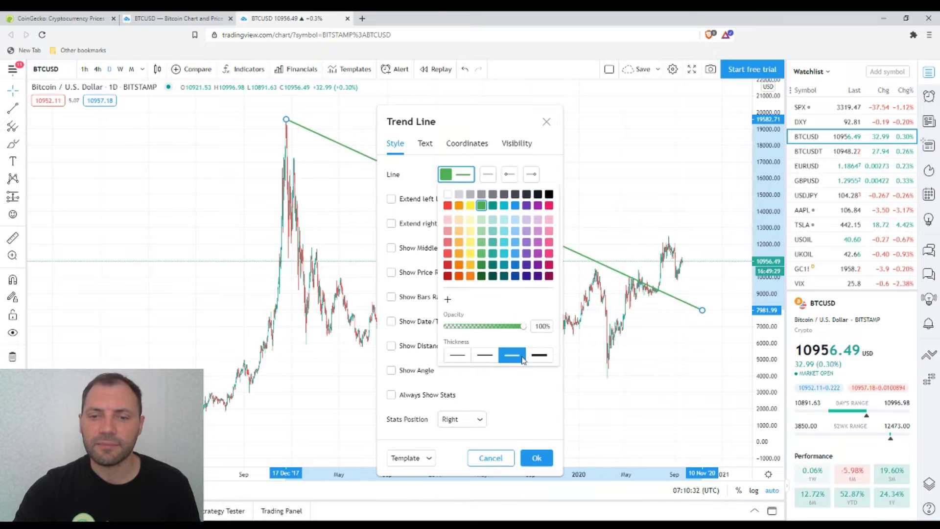
{"action": "left_click", "coordinate": [537, 458]}
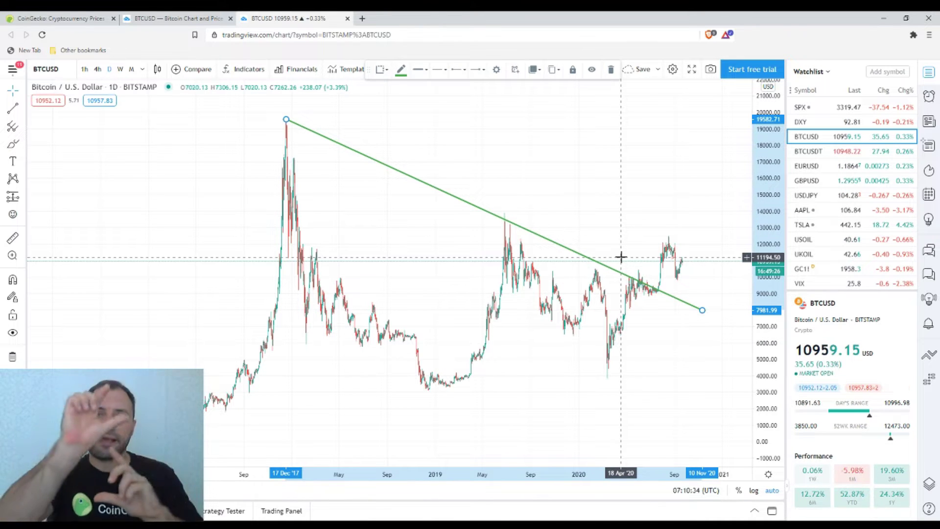
- Draw a rising trend line beneath the major lows and extend both trend lines to meet at about 6,784 on 8 March 2021
{"action": "scroll", "coordinate": [594, 252], "scroll_direction": "down", "scroll_amount": 2}
{"action": "left_click", "coordinate": [13, 108]}
{"action": "left_click", "coordinate": [235, 437]}
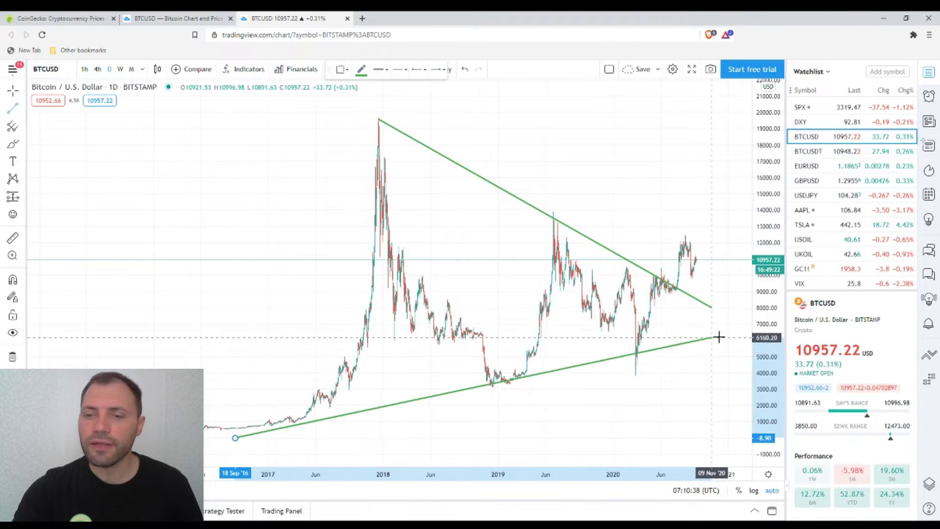
{"action": "left_click", "coordinate": [735, 336]}
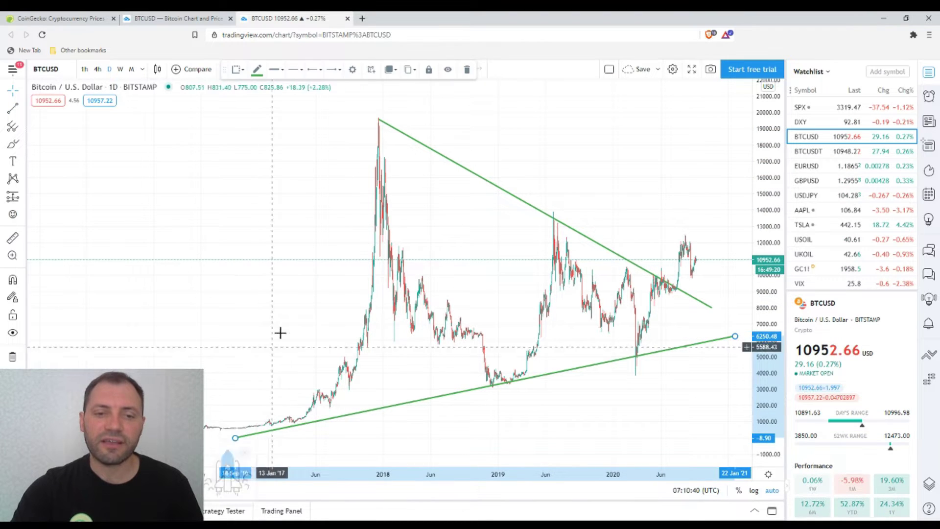
{"action": "scroll", "coordinate": [271, 349], "scroll_direction": "right", "scroll_amount": 3}
{"action": "left_click_drag", "start_coordinate": [615, 307], "coordinate": [654, 328]}
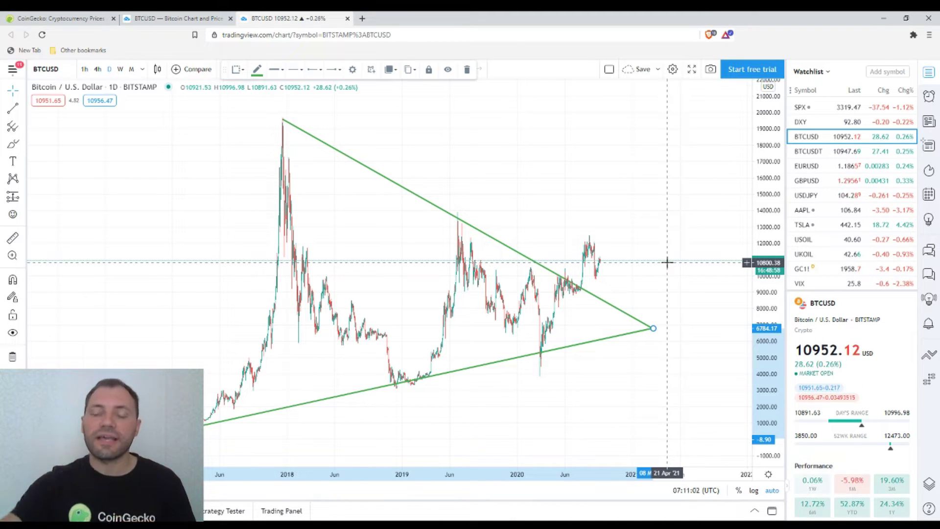
- Draw a short projection line from the latest price at about 10,947 down to the descending trend line at about 8,475
{"action": "scroll", "coordinate": [666, 294], "scroll_direction": "up", "scroll_amount": 3}
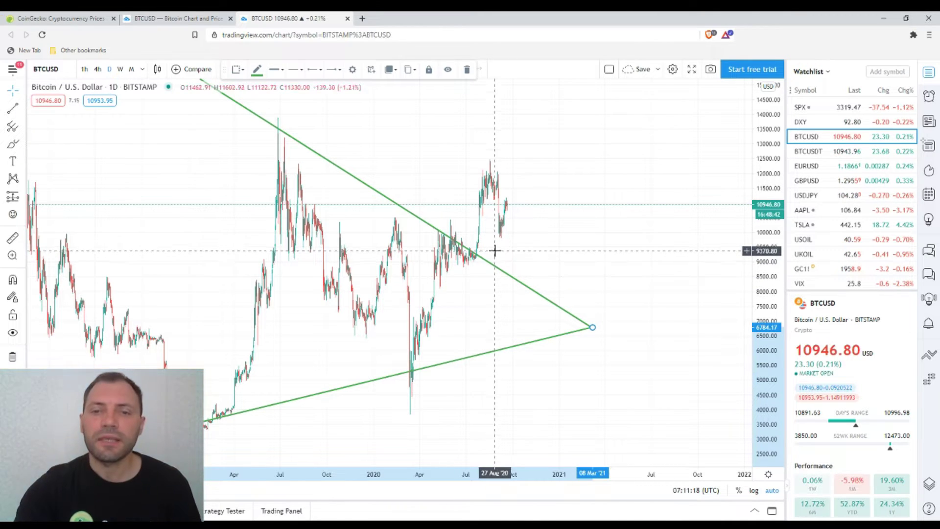
{"action": "scroll", "coordinate": [613, 252], "scroll_direction": "down", "scroll_amount": 5}
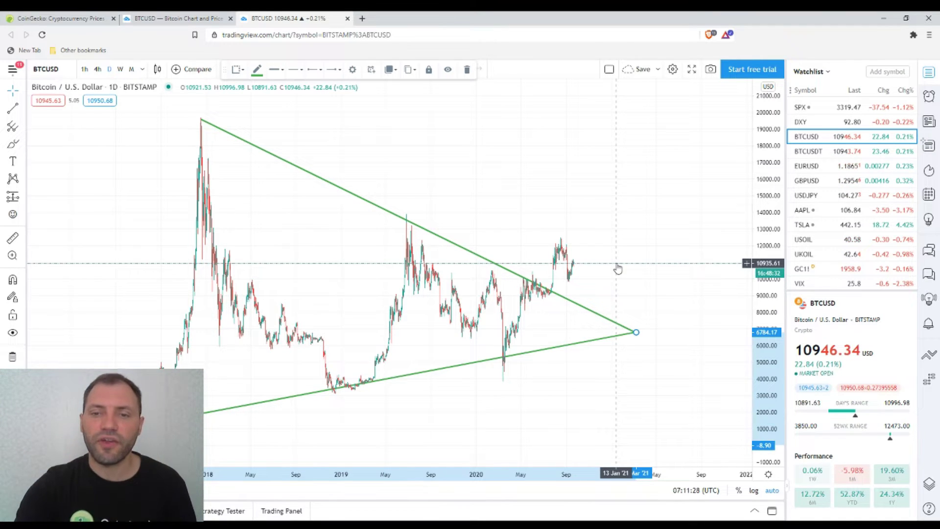
{"action": "scroll", "coordinate": [615, 259], "scroll_direction": "up", "scroll_amount": 2}
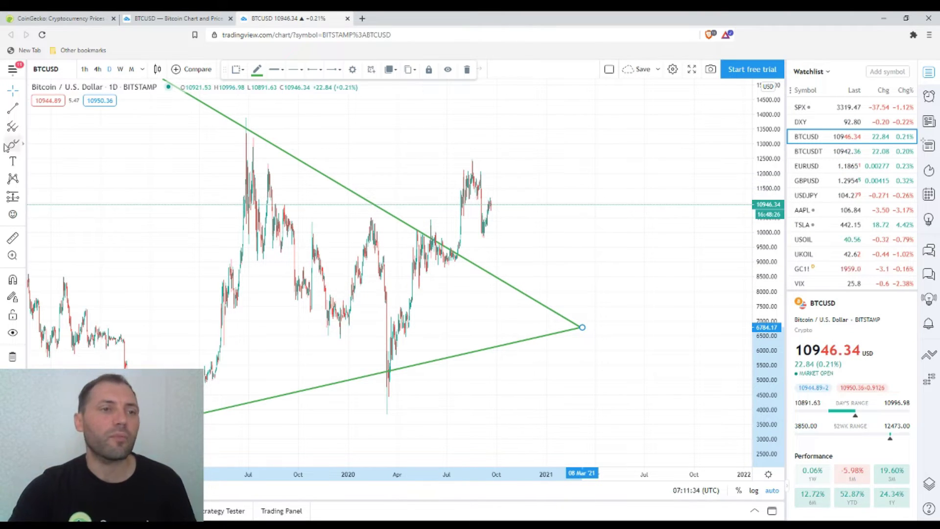
{"action": "left_click", "coordinate": [13, 110]}
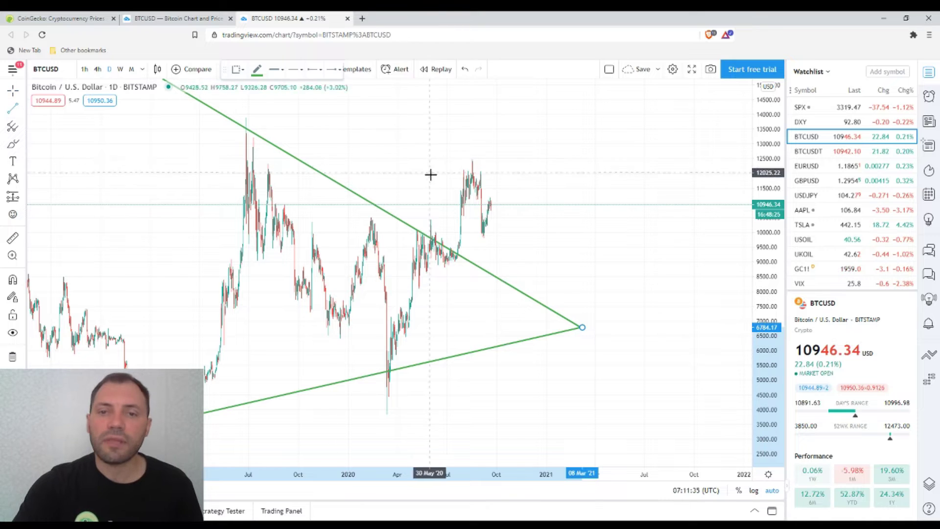
{"action": "left_click", "coordinate": [491, 203]}
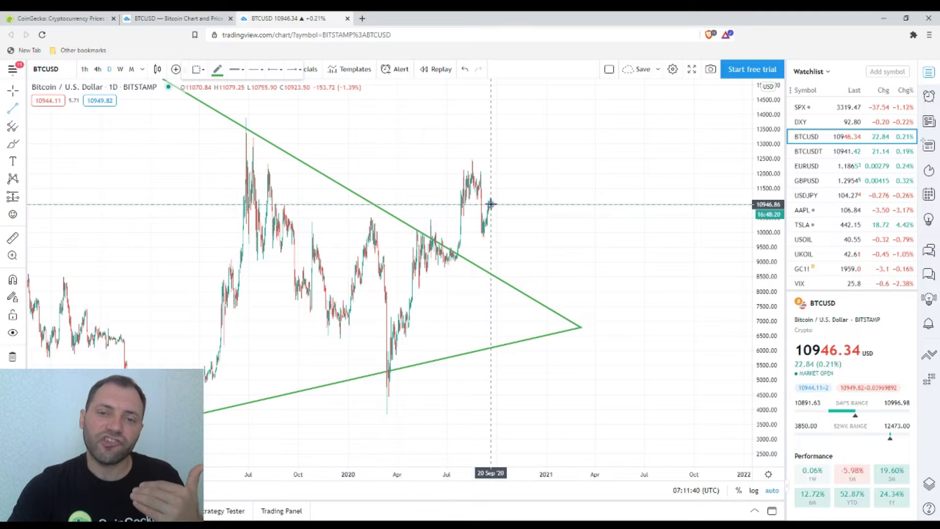
{"action": "left_click", "coordinate": [502, 277]}
- Draw a rebound line from the projection's low at about 8,509 up to about 9,752 in mid-November 2020
{"action": "scroll", "coordinate": [577, 237], "scroll_direction": "down", "scroll_amount": 6}
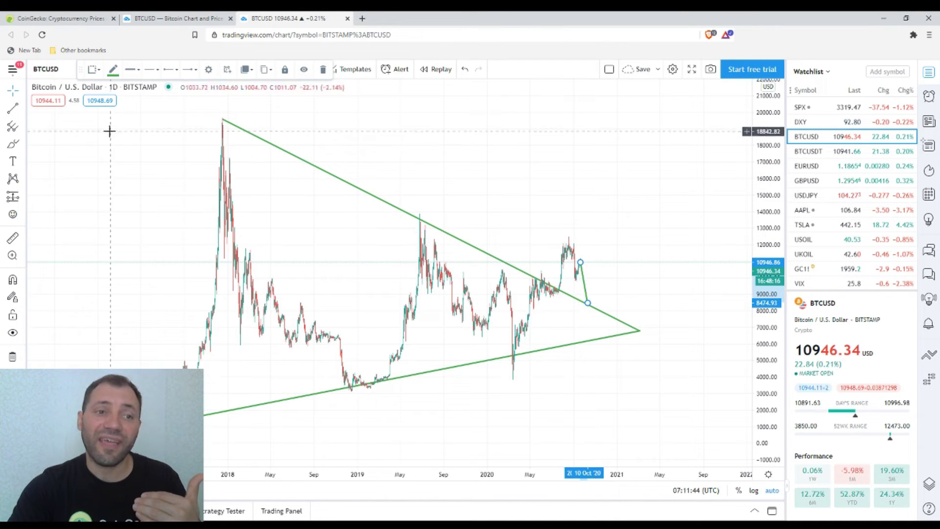
{"action": "left_click", "coordinate": [13, 108]}
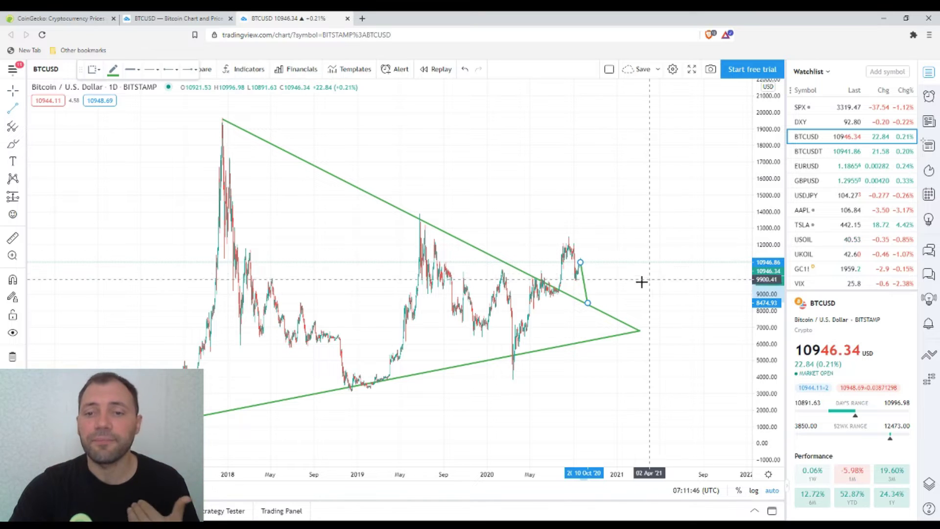
{"action": "left_click", "coordinate": [587, 302]}
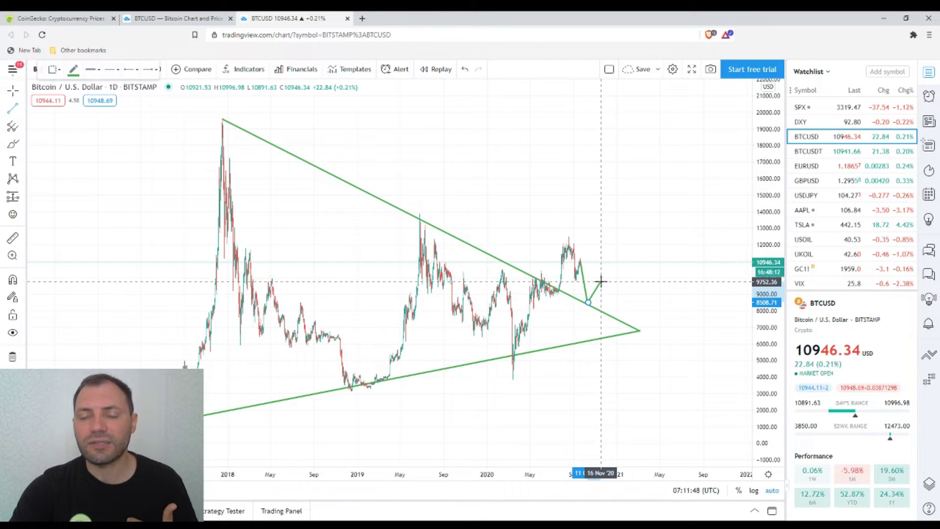
{"action": "left_click", "coordinate": [601, 283]}
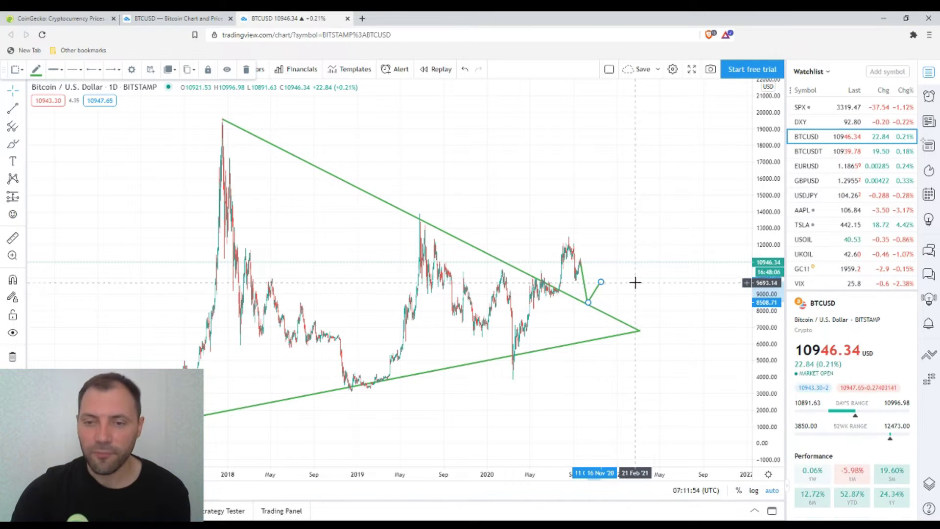
- Delete the two short projection lines beside the latest price
{"action": "left_click", "coordinate": [585, 290]}
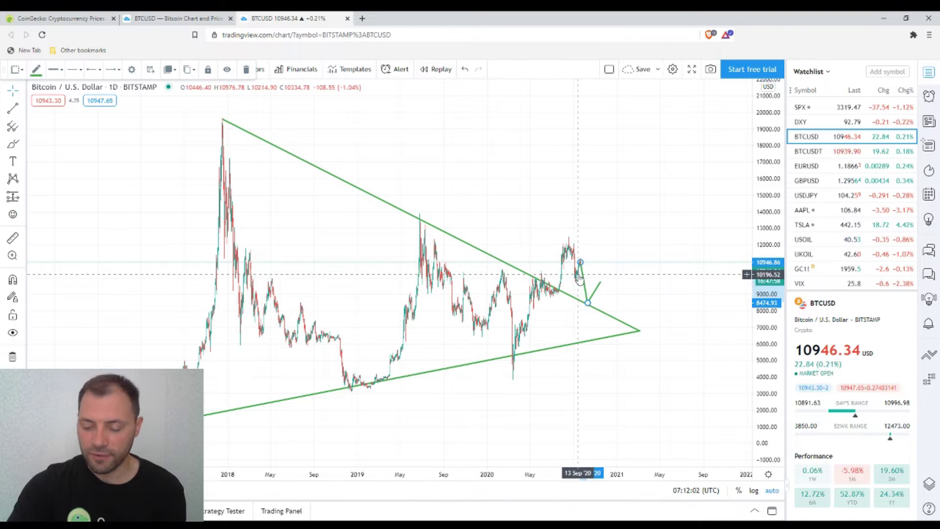
{"action": "key", "text": "Delete"}
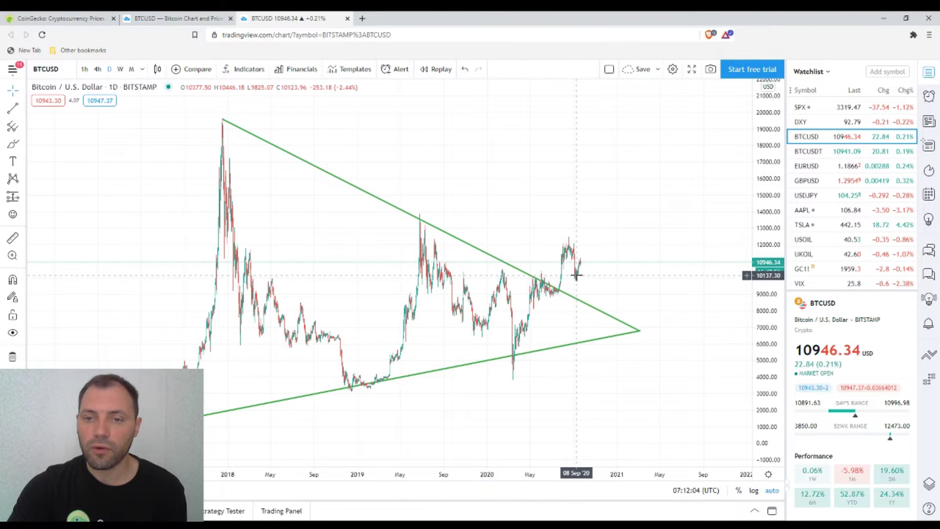
- Switch the BTCUSD chart to the monthly timeframe and examine the candles from 2019 to September 2020
{"action": "scroll", "coordinate": [580, 273], "scroll_direction": "up", "scroll_amount": 5}
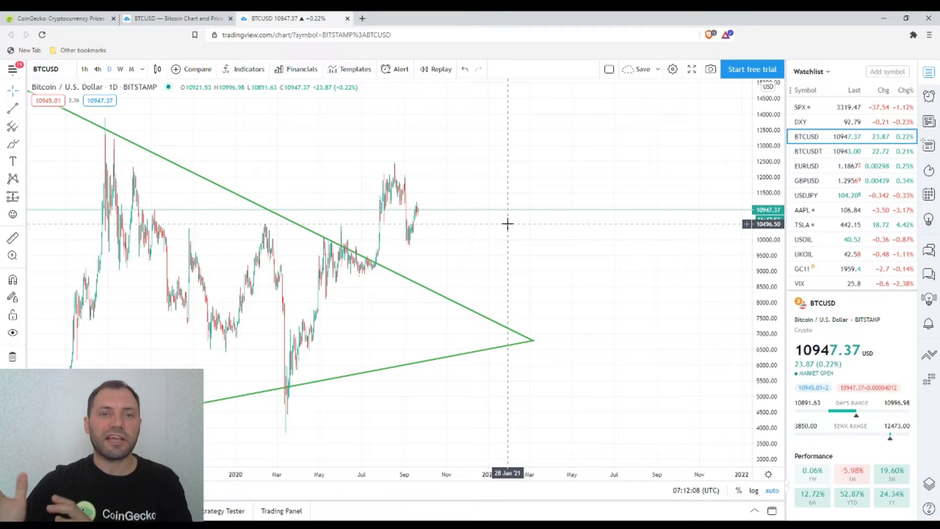
{"action": "left_click", "coordinate": [131, 69]}
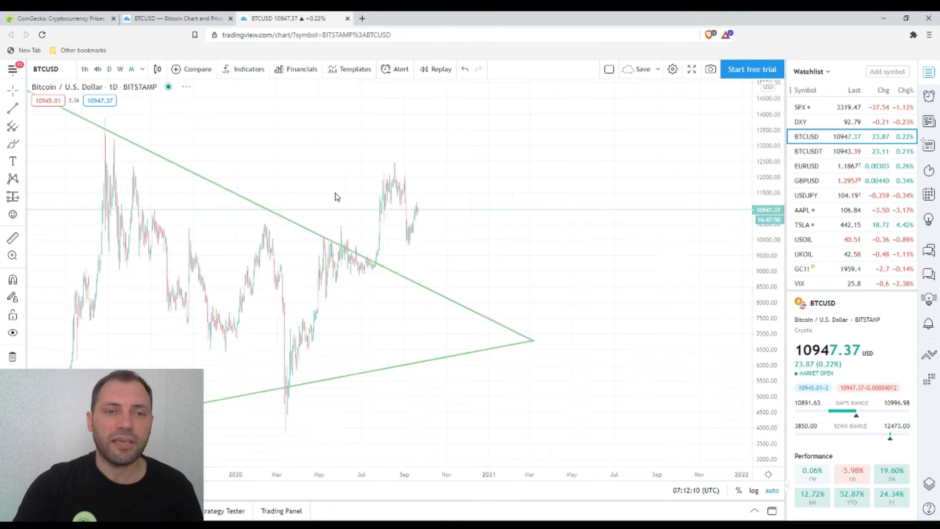
{"action": "scroll", "coordinate": [606, 319], "scroll_direction": "up", "scroll_amount": 3}
{"action": "left_click", "coordinate": [309, 273]}
{"action": "left_click", "coordinate": [338, 334]}
{"action": "scroll", "coordinate": [487, 325], "scroll_direction": "up", "scroll_amount": 5}
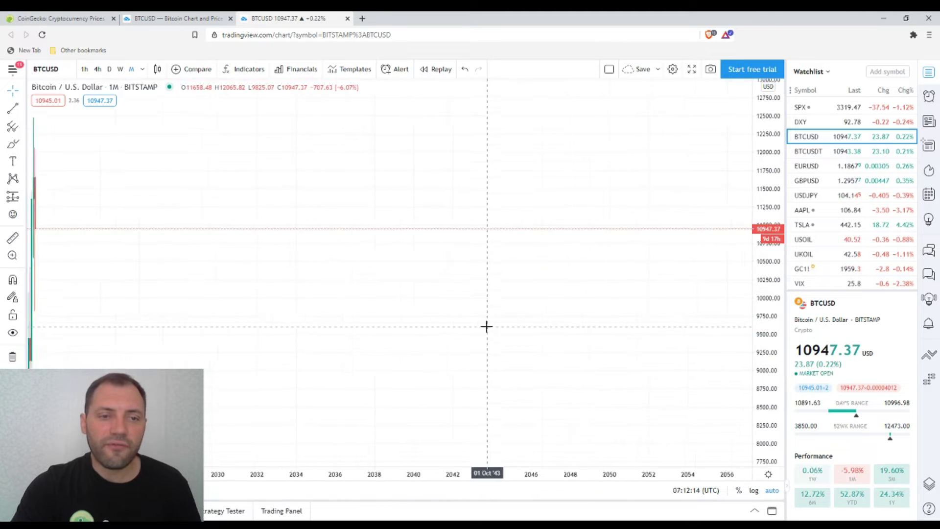
{"action": "scroll", "coordinate": [295, 266], "scroll_direction": "up", "scroll_amount": 3}
{"action": "left_click_drag", "start_coordinate": [296, 266], "coordinate": [637, 315]}
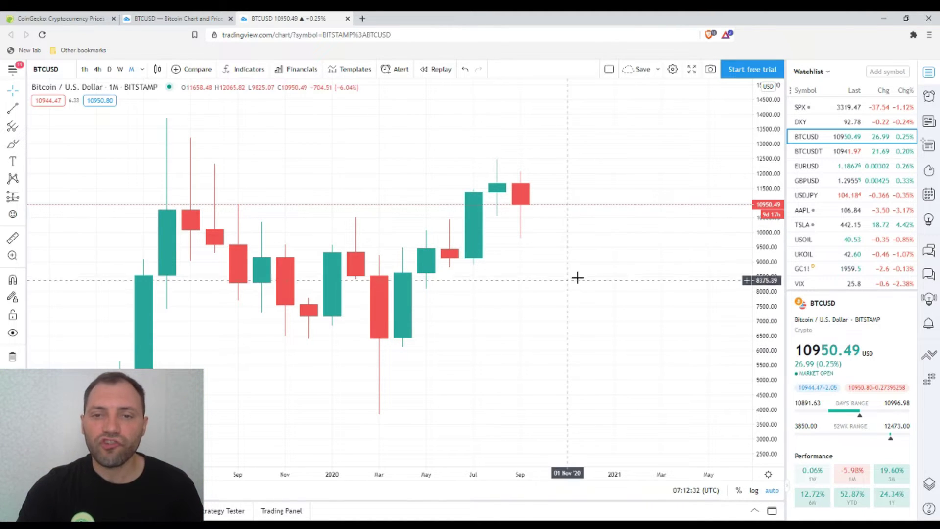
{"action": "scroll", "coordinate": [484, 213], "scroll_direction": "up", "scroll_amount": 1}
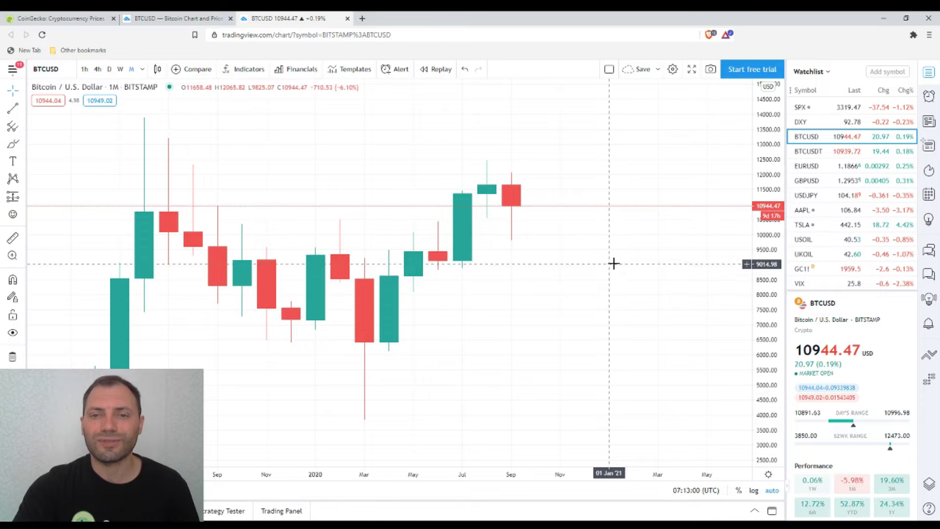
{"action": "scroll", "coordinate": [638, 264], "scroll_direction": "down", "scroll_amount": 3}
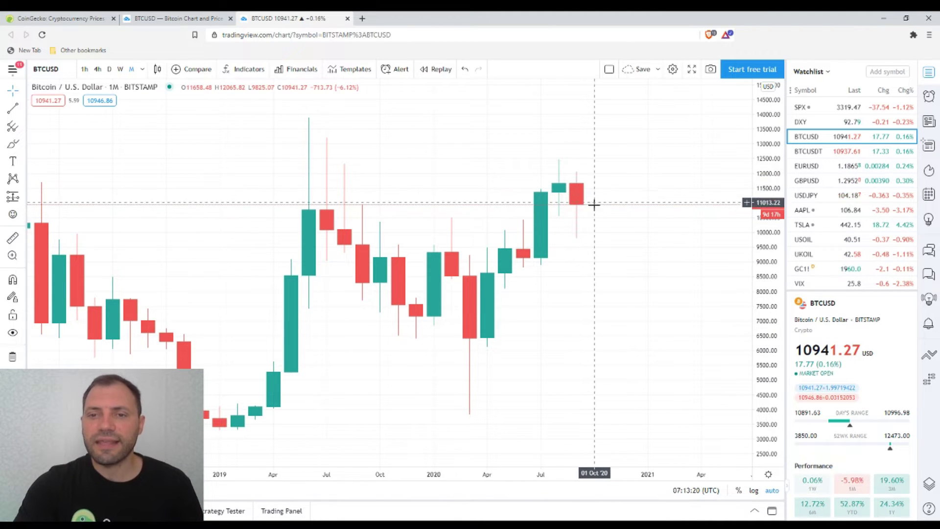
{"action": "scroll", "coordinate": [591, 203], "scroll_direction": "up", "scroll_amount": 2}
{"action": "scroll", "coordinate": [607, 218], "scroll_direction": "down", "scroll_amount": 2}
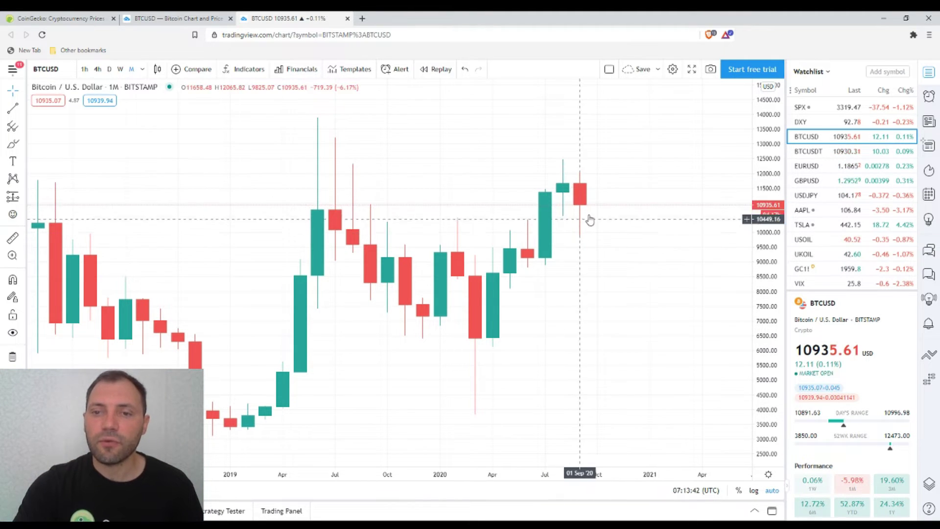
- Switch the BTCUSD chart to the weekly timeframe
{"action": "left_click", "coordinate": [120, 69]}
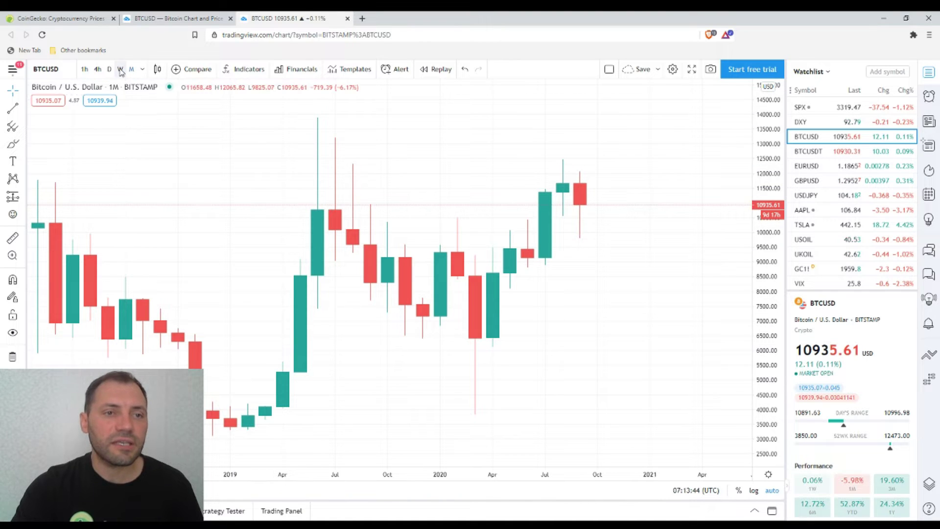
{"action": "scroll", "coordinate": [455, 275], "scroll_direction": "down", "scroll_amount": 2}
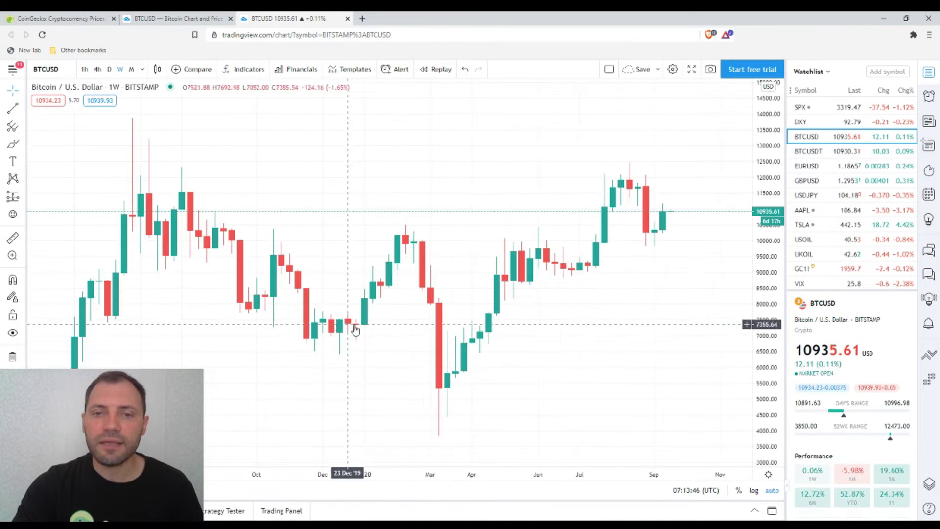
- Draw a rectangle around the latest weekly candles from 24 August to 5 October 2020, between about 9,762 and 11,485
{"action": "scroll", "coordinate": [635, 314], "scroll_direction": "up", "scroll_amount": 1}
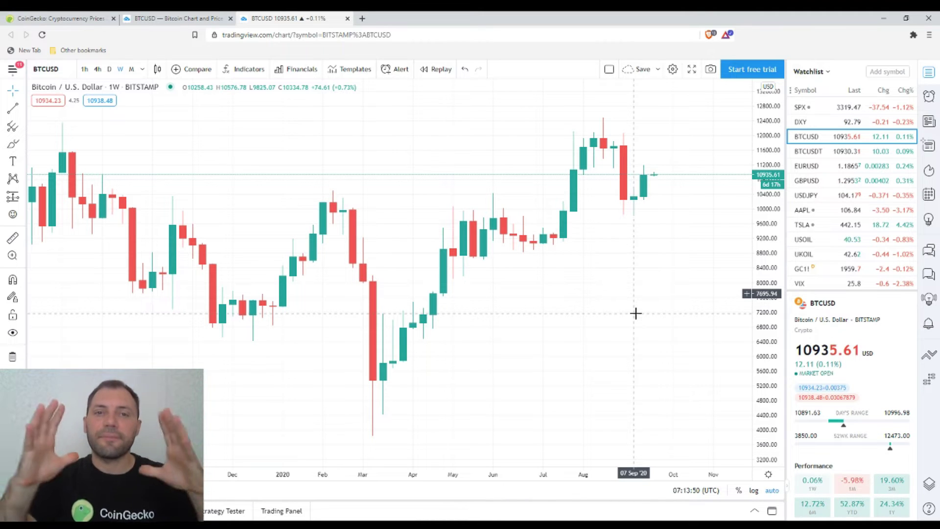
{"action": "right_click", "coordinate": [635, 314]}
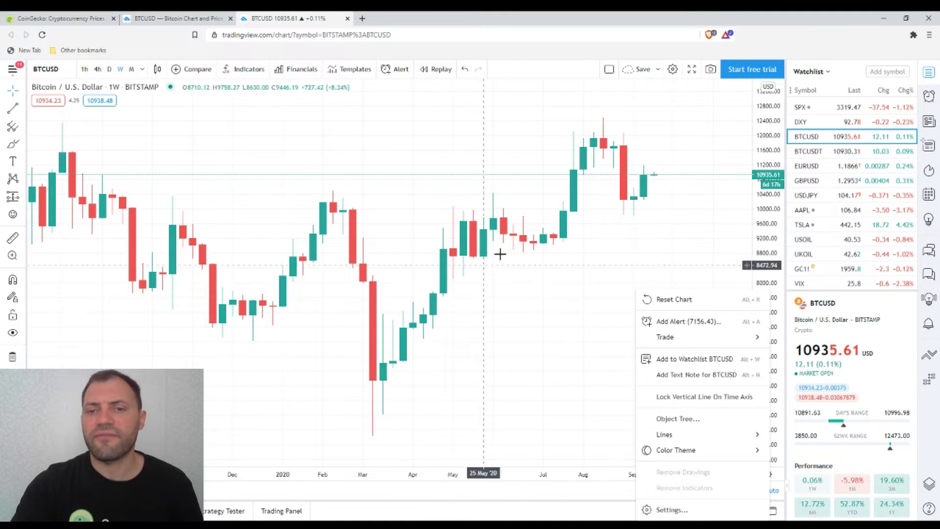
{"action": "left_click", "coordinate": [535, 300]}
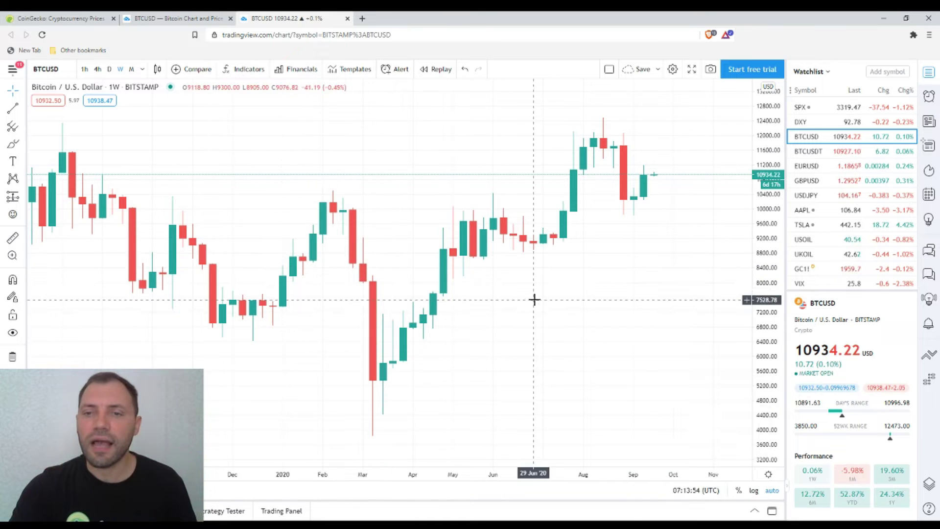
{"action": "scroll", "coordinate": [558, 279], "scroll_direction": "up", "scroll_amount": 3}
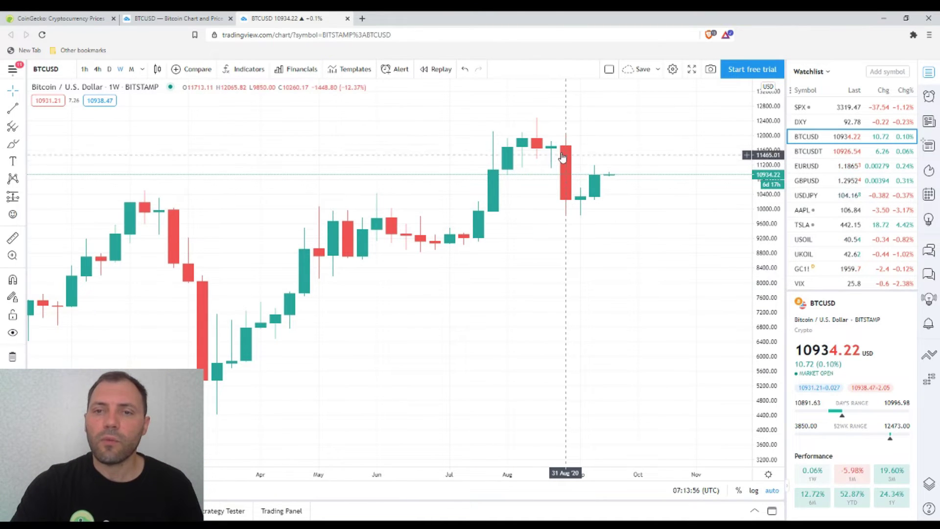
{"action": "scroll", "coordinate": [560, 286], "scroll_direction": "up", "scroll_amount": 4}
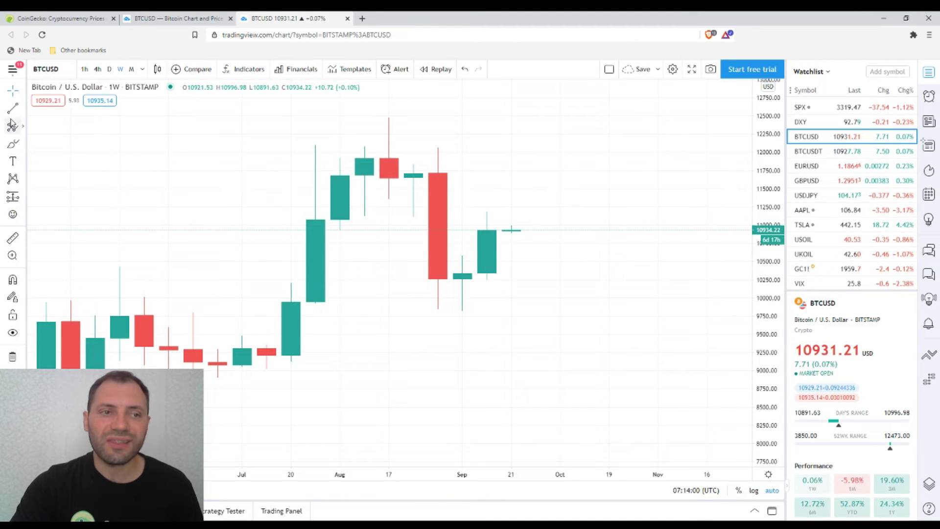
{"action": "left_click", "coordinate": [23, 128]}
{"action": "left_click", "coordinate": [23, 144]}
{"action": "left_click", "coordinate": [23, 145]}
{"action": "left_click", "coordinate": [56, 183]}
{"action": "mouse_move", "coordinate": [437, 250]}
{"action": "left_mouse_down"}
{"action": "mouse_move", "coordinate": [458, 309]}
{"action": "mouse_move", "coordinate": [487, 312]}
{"action": "left_mouse_up"}
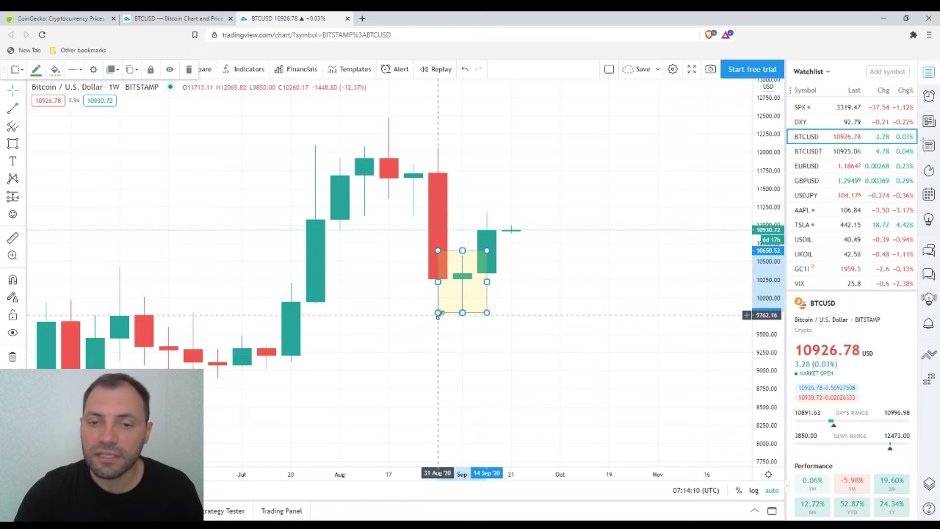
{"action": "left_click_drag", "start_coordinate": [437, 312], "coordinate": [413, 315]}
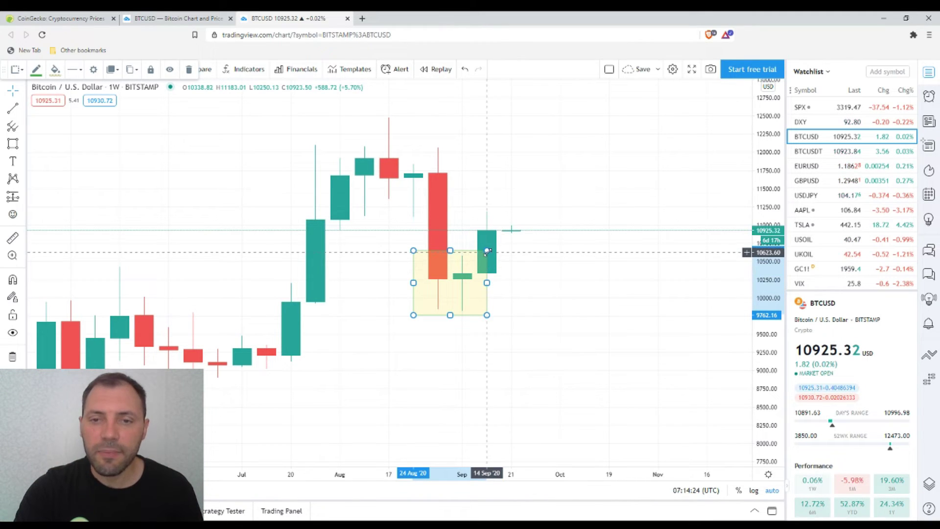
{"action": "left_click_drag", "start_coordinate": [487, 251], "coordinate": [560, 190]}
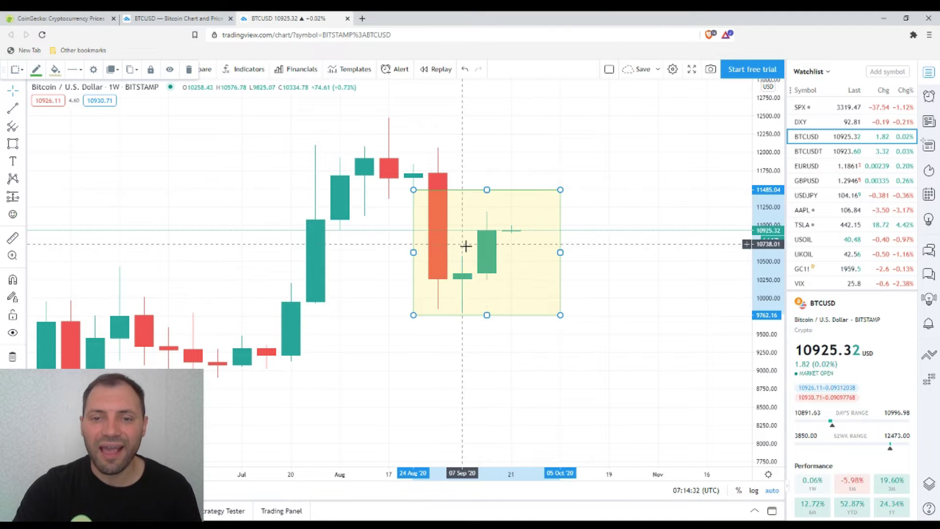
- Delete the rectangle around the latest weekly candles
{"action": "scroll", "coordinate": [636, 294], "scroll_direction": "down", "scroll_amount": 2}
{"action": "scroll", "coordinate": [637, 294], "scroll_direction": "down", "scroll_amount": 1}
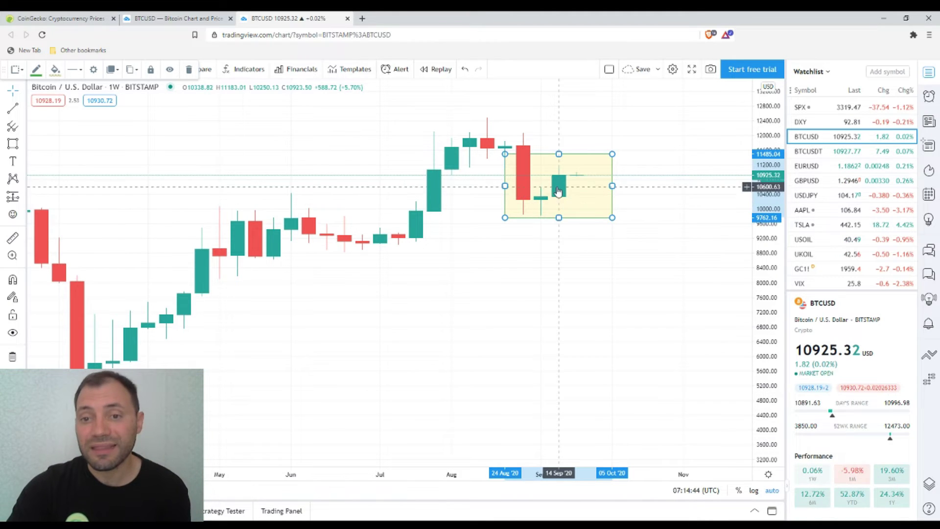
{"action": "key", "text": "Delete"}
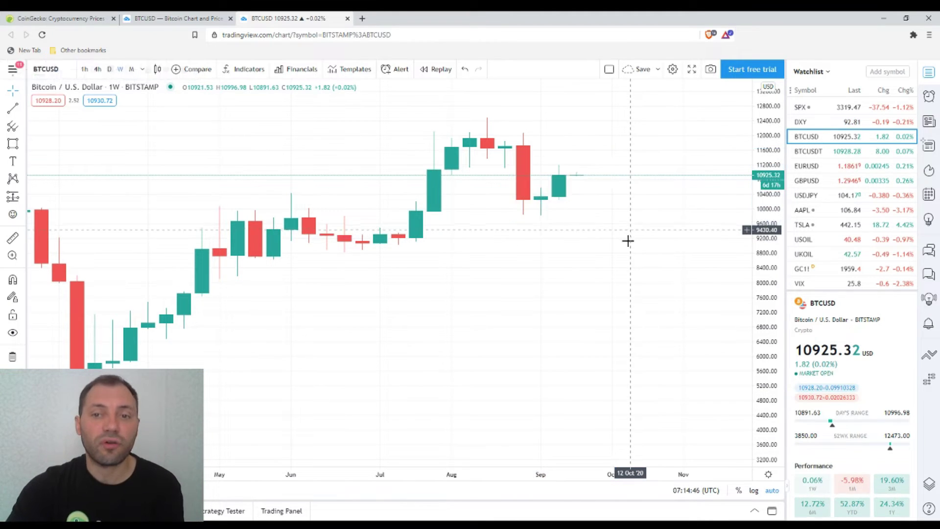
- Switch the BTCUSD chart to the 4-hour timeframe and show the price history back to autumn 2019
{"action": "scroll", "coordinate": [434, 205], "scroll_direction": "down", "scroll_amount": 1}
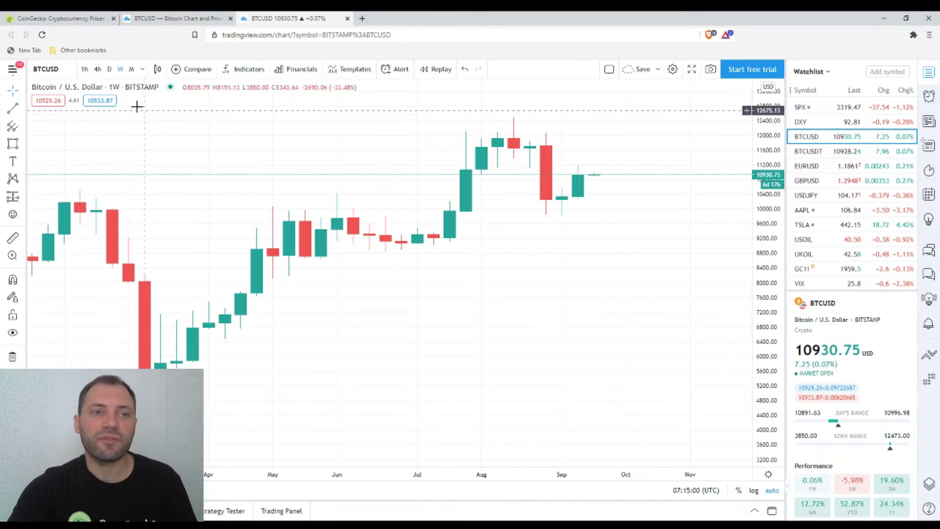
{"action": "left_click", "coordinate": [97, 69]}
{"action": "scroll", "coordinate": [455, 273], "scroll_direction": "down", "scroll_amount": 10}
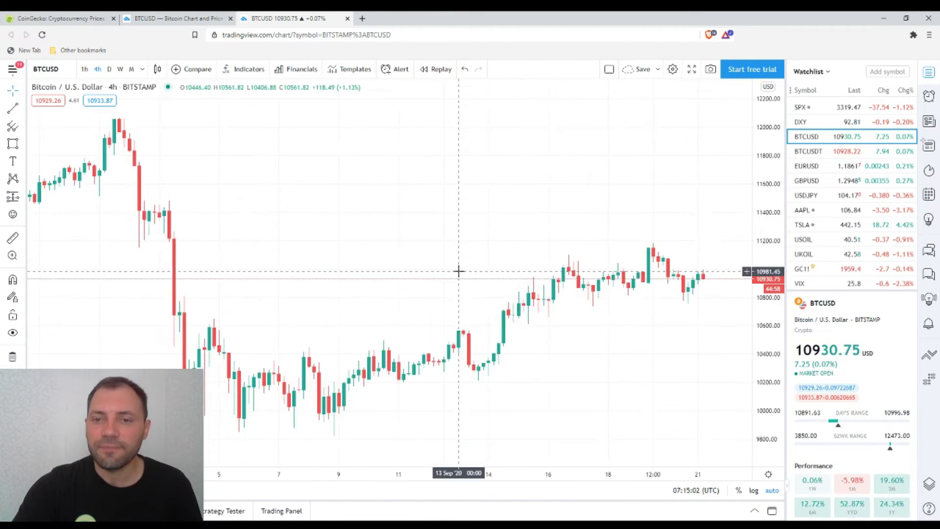
{"action": "scroll", "coordinate": [463, 268], "scroll_direction": "down", "scroll_amount": 6}
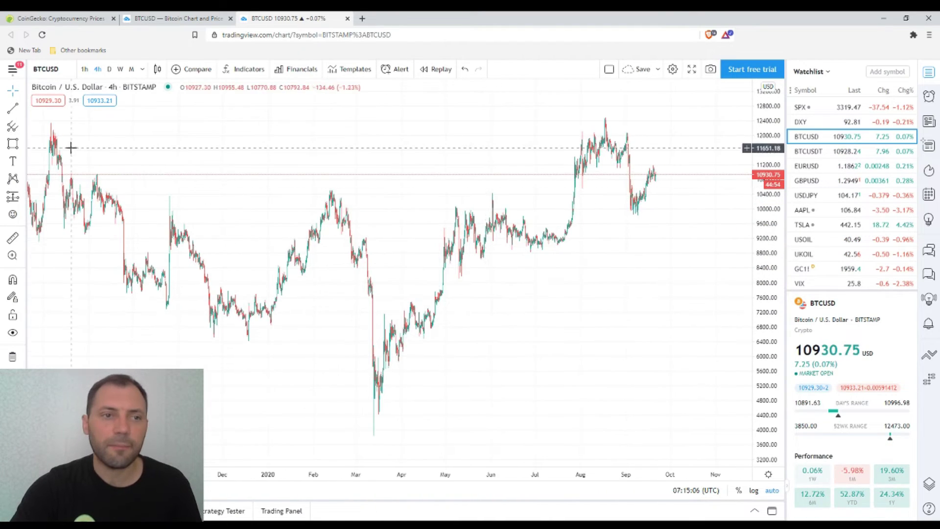
- Draw a rising trend line from about 4,656 in early March 2020 under the September low, and duplicate it above as a parallel line
{"action": "left_click", "coordinate": [13, 107]}
{"action": "left_click", "coordinate": [365, 404]}
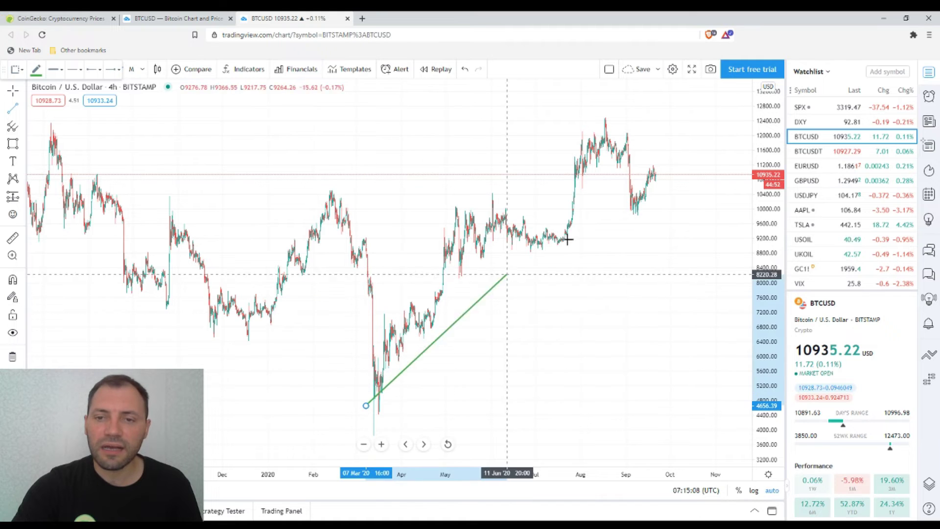
{"action": "left_click", "coordinate": [698, 166]}
{"action": "left_click_drag", "start_coordinate": [598, 243], "coordinate": [541, 144]}
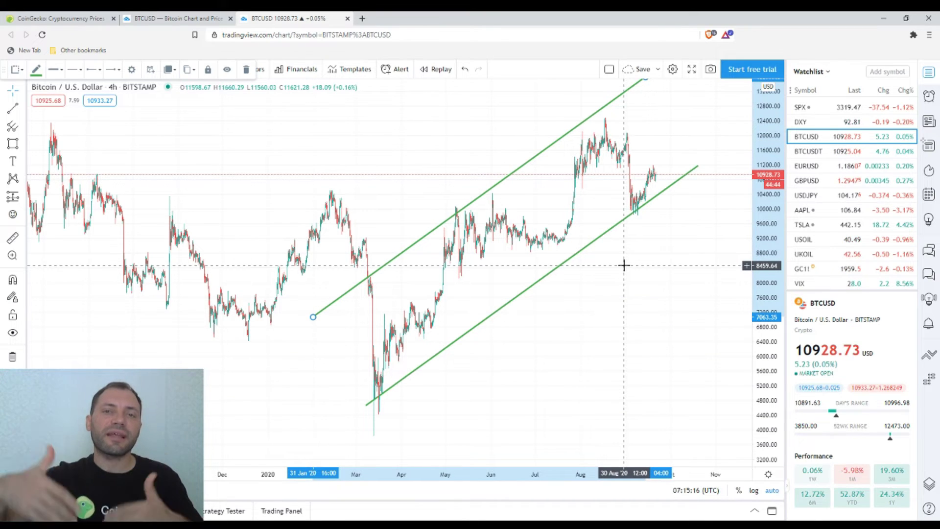
- Shift the lower trend line to run from about 4,723 on 10 March to about 11,239 on 22 October 2020
{"action": "scroll", "coordinate": [632, 304], "scroll_direction": "up", "scroll_amount": 2}
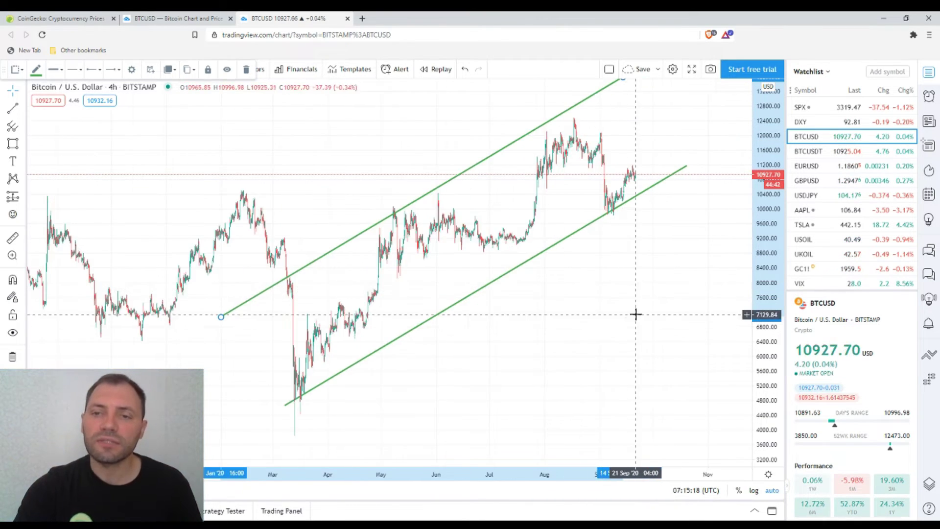
{"action": "scroll", "coordinate": [627, 262], "scroll_direction": "up", "scroll_amount": 2}
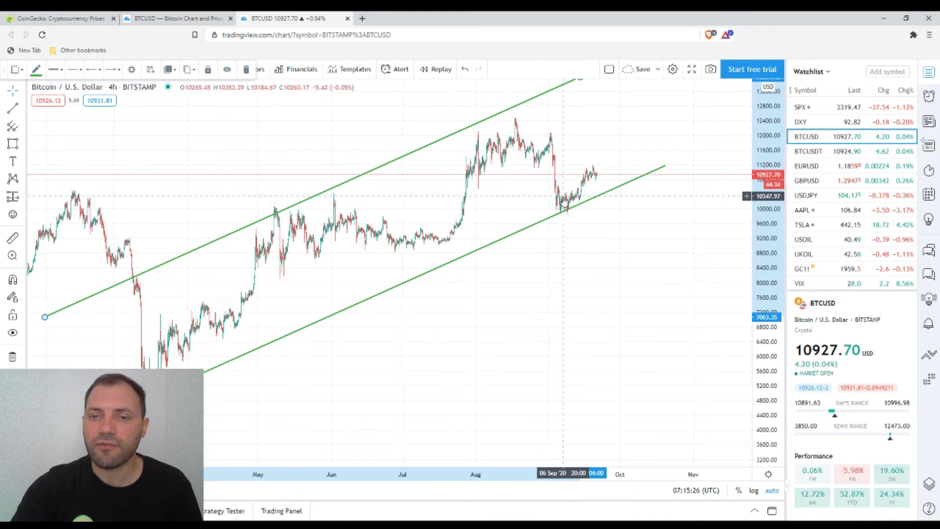
{"action": "left_click_drag", "start_coordinate": [562, 212], "coordinate": [566, 210]}
{"action": "scroll", "coordinate": [583, 235], "scroll_direction": "down", "scroll_amount": 5}
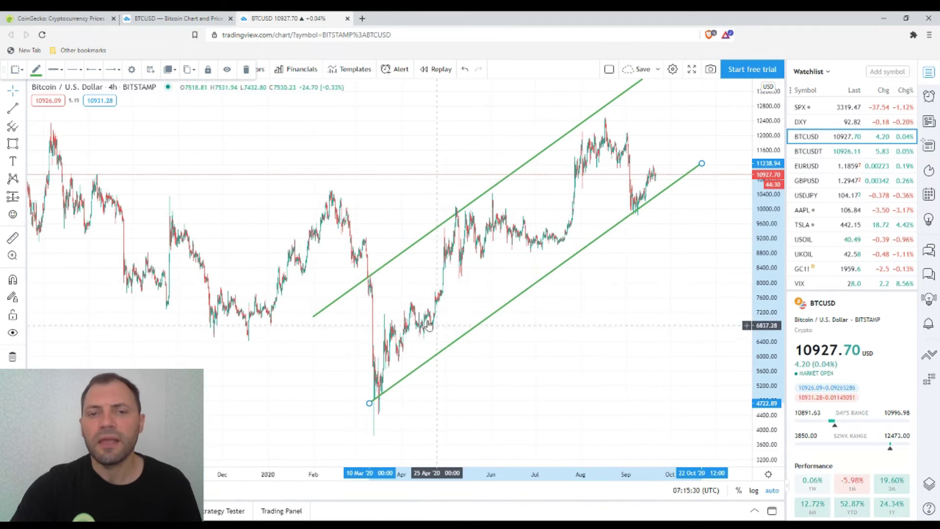
- Re-angle the upper trend line to run from about 8,805 on 21 February 2020 to about 12,728 in October 2020
{"action": "left_click_drag", "start_coordinate": [312, 319], "coordinate": [344, 252]}
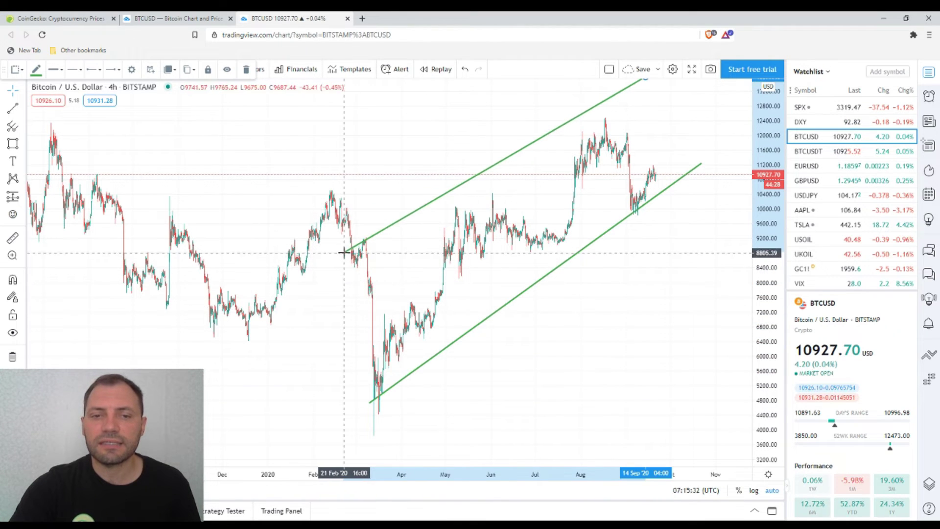
{"action": "left_click_drag", "start_coordinate": [645, 80], "coordinate": [683, 108]}
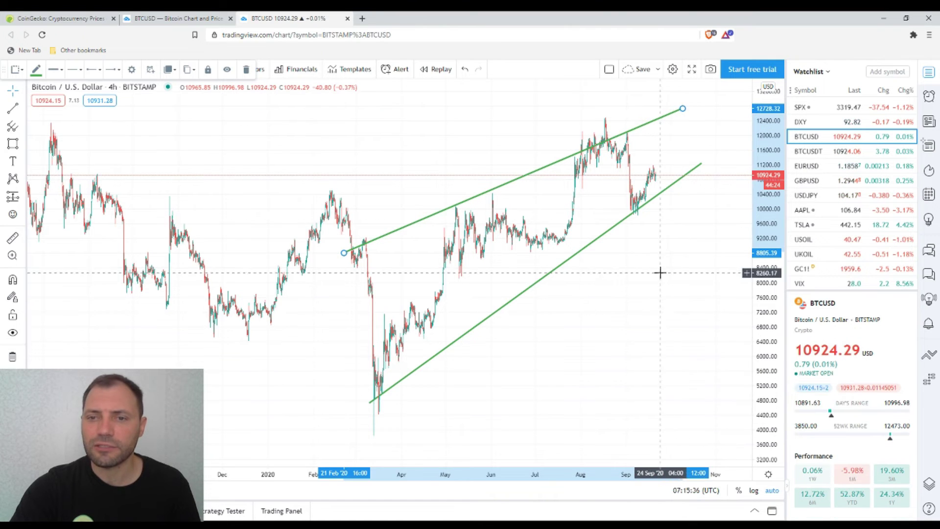
{"action": "scroll", "coordinate": [617, 249], "scroll_direction": "up", "scroll_amount": 2}
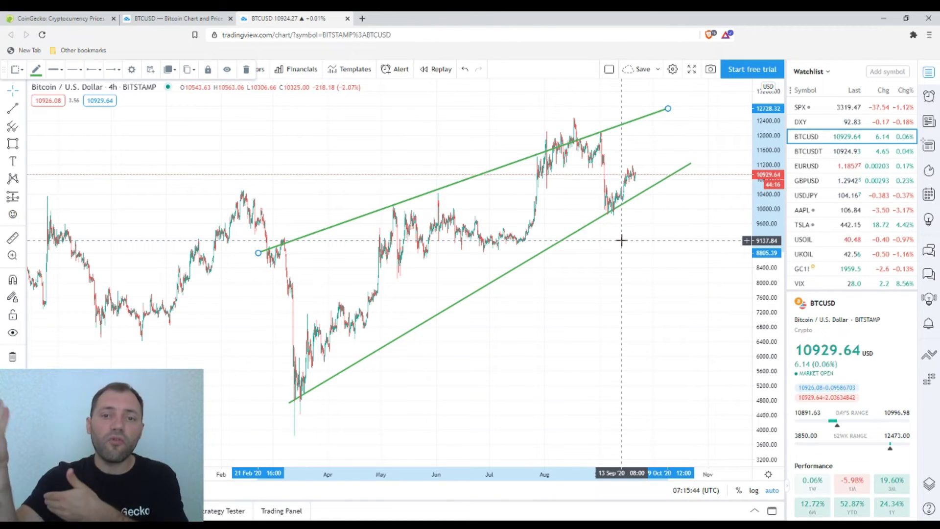
{"action": "scroll", "coordinate": [635, 269], "scroll_direction": "down", "scroll_amount": 2}
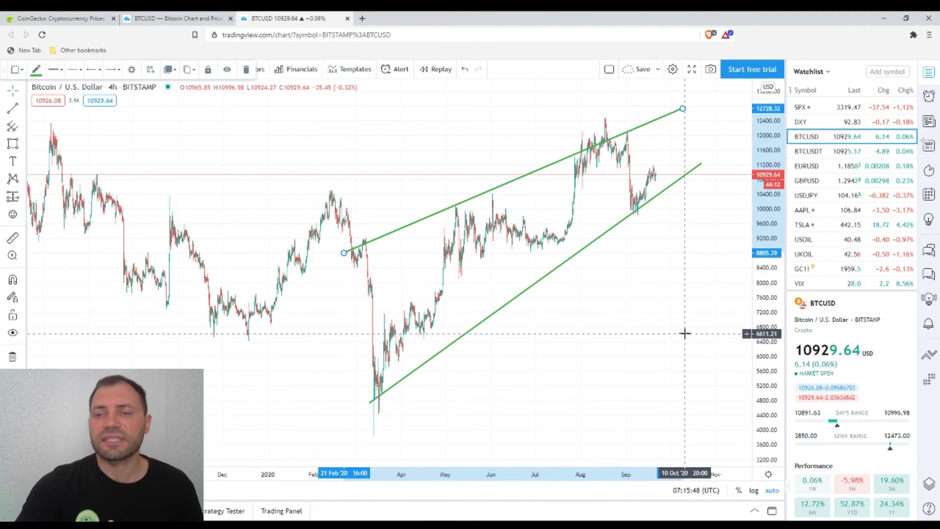
{"action": "left_click", "coordinate": [661, 260]}
- Draw a horizontal trend line at about 10,465 from late August 2019 to 12 October 2020
{"action": "scroll", "coordinate": [369, 170], "scroll_direction": "left", "scroll_amount": 3}
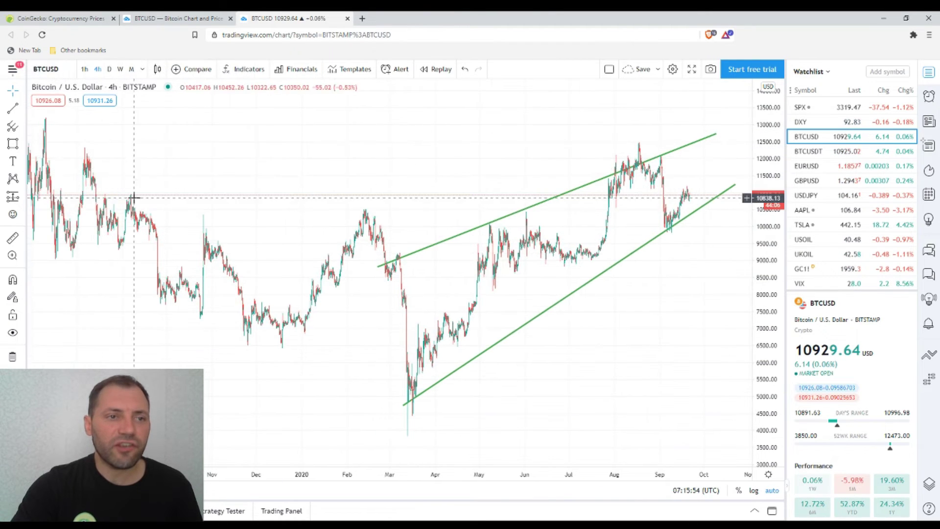
{"action": "scroll", "coordinate": [262, 176], "scroll_direction": "left", "scroll_amount": 1}
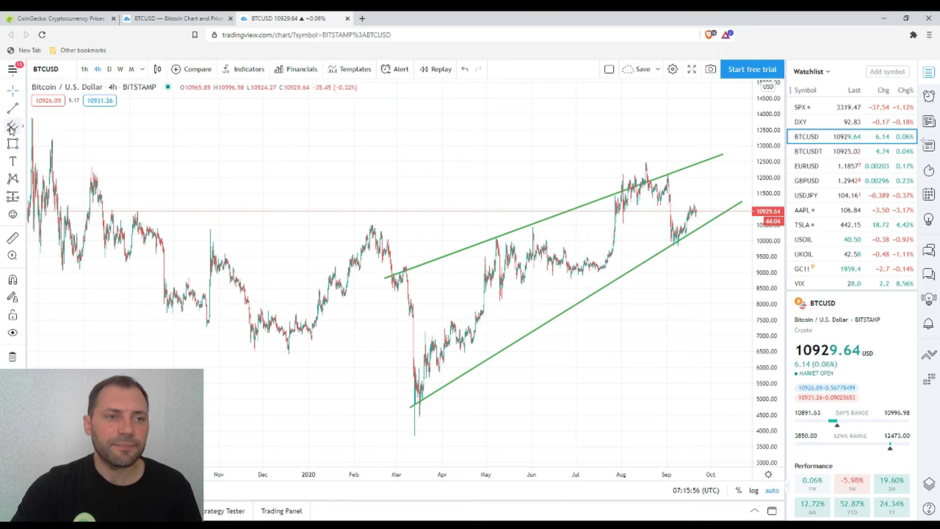
{"action": "left_click", "coordinate": [11, 109]}
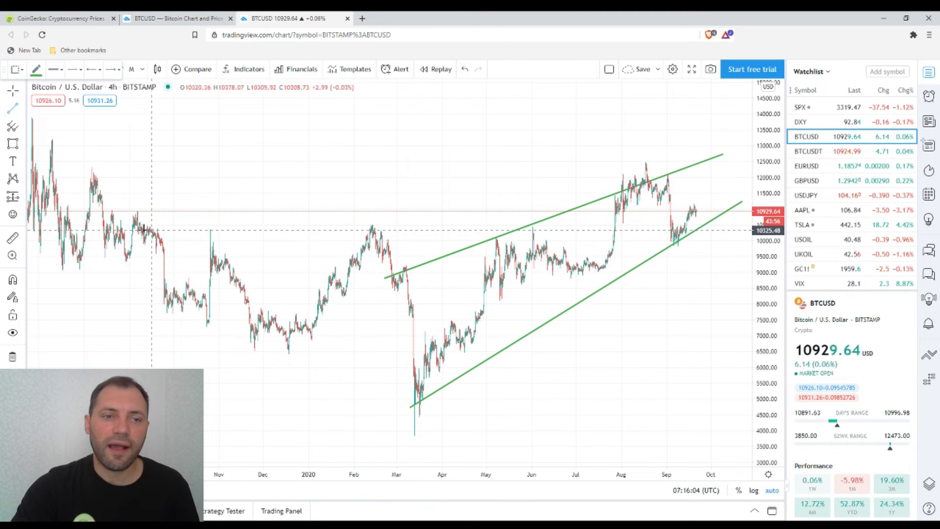
{"action": "left_click", "coordinate": [121, 225]}
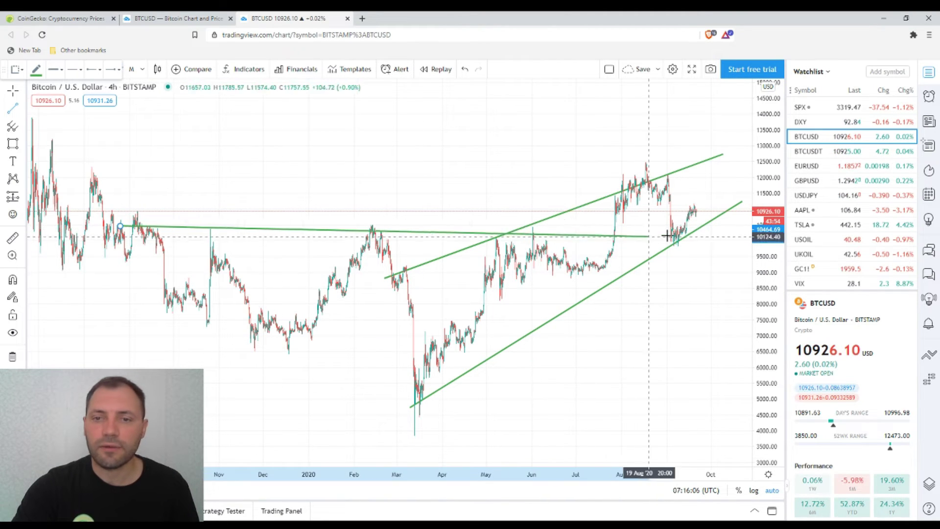
{"action": "left_click", "coordinate": [727, 225]}
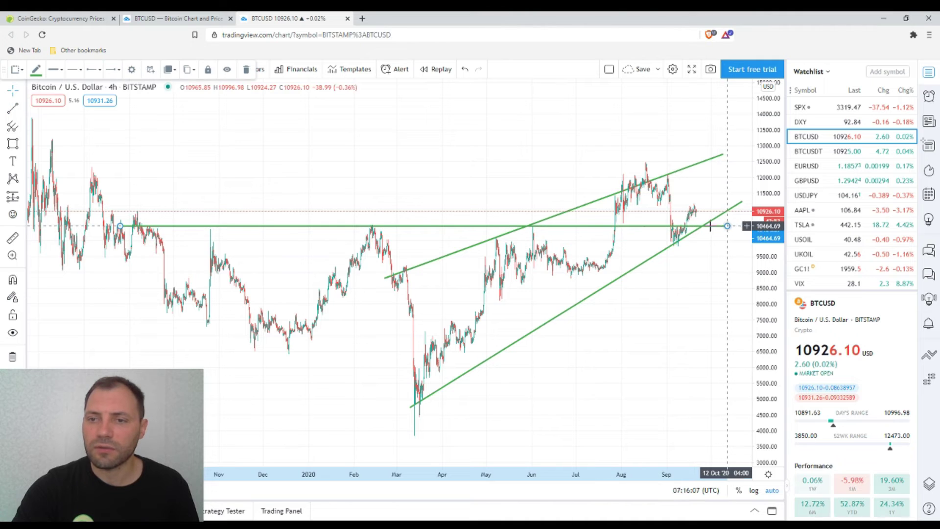
- Style the horizontal line as dashed with the thinnest line thickness
{"action": "double_click", "coordinate": [598, 227]}
{"action": "left_click", "coordinate": [488, 175]}
{"action": "left_click", "coordinate": [496, 210]}
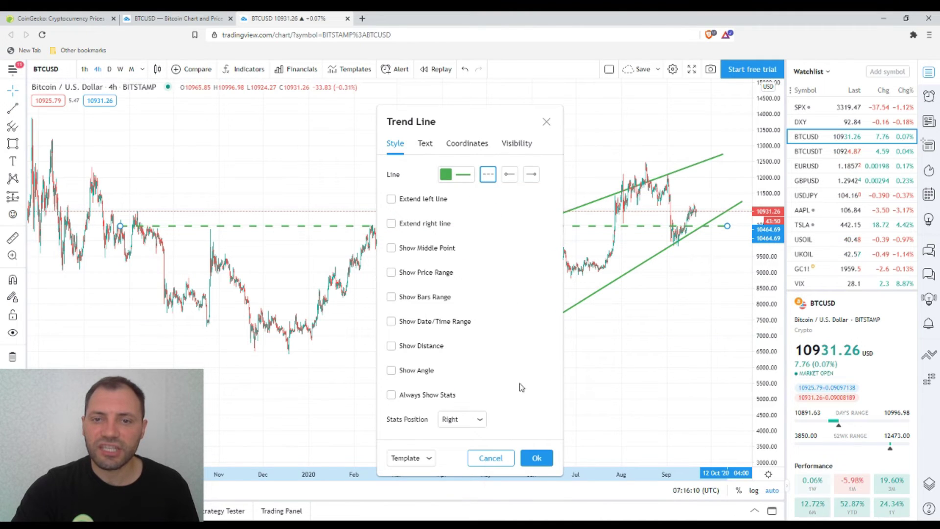
{"action": "left_click", "coordinate": [459, 178]}
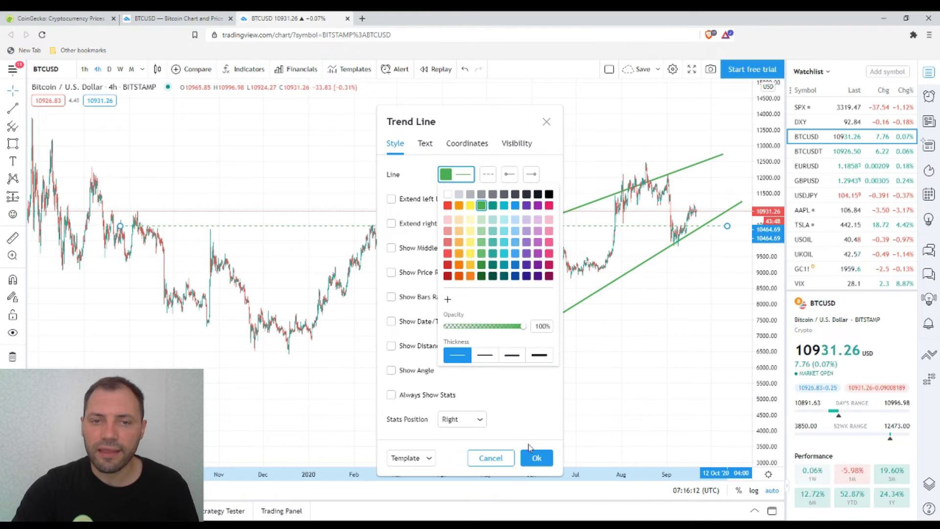
{"action": "left_click", "coordinate": [460, 358]}
{"action": "key", "text": "Return"}
- Mark the February 2020 peak with a rectangle from 28 January to 27 February, between about 9,846 and 10,372
{"action": "left_click_drag", "start_coordinate": [386, 205], "coordinate": [414, 197]}
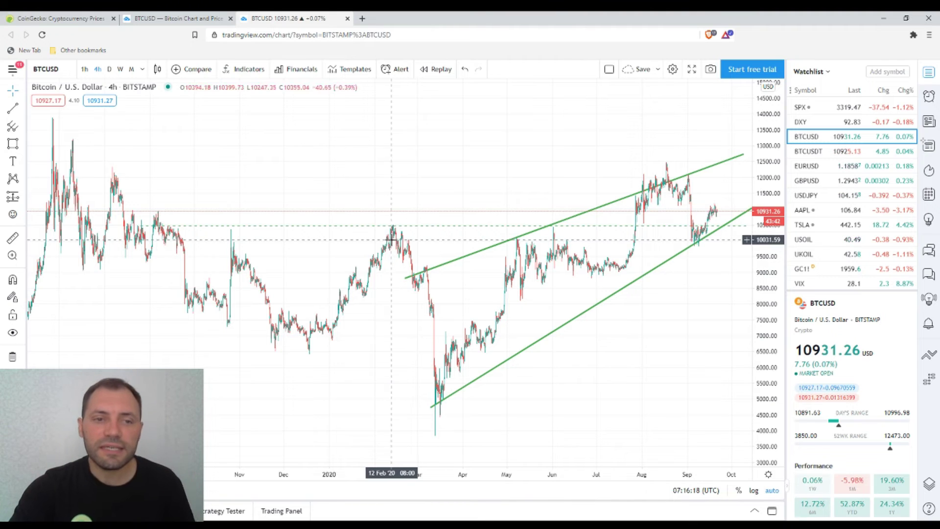
{"action": "left_click", "coordinate": [13, 144]}
{"action": "left_click_drag", "start_coordinate": [370, 229], "coordinate": [413, 245]}
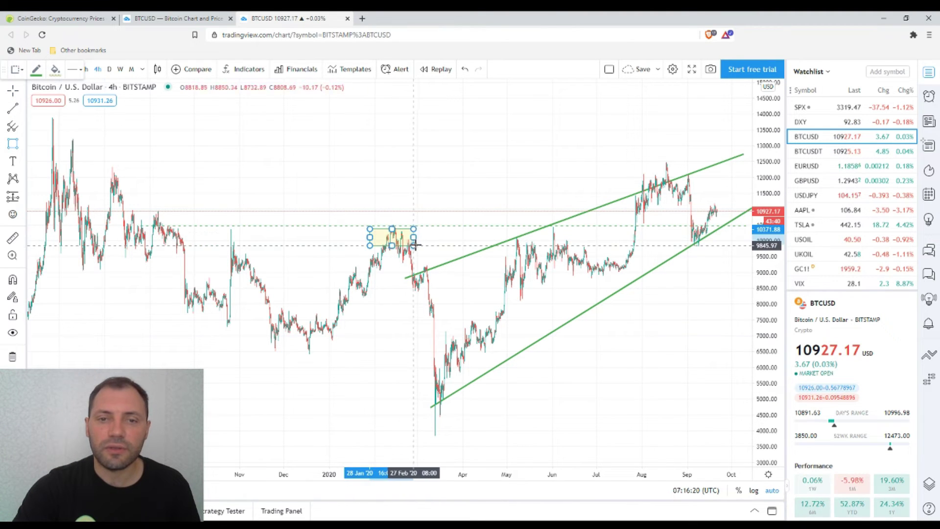
- Mark the September 2020 lows with a rectangle from 28 August to 23 September, between about 9,800 and 10,264
{"action": "left_click_drag", "start_coordinate": [684, 244], "coordinate": [727, 245]}
{"action": "left_click", "coordinate": [13, 144]}
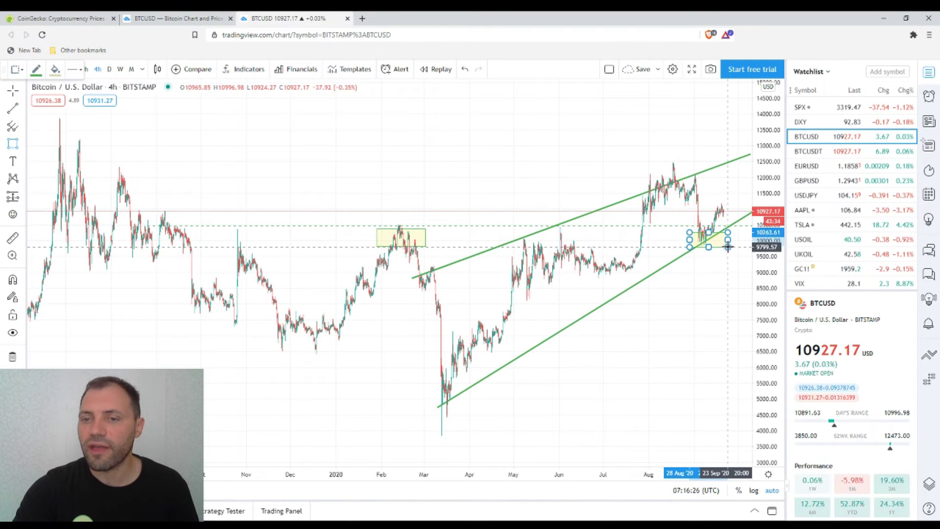
{"action": "scroll", "coordinate": [685, 268], "scroll_direction": "up", "scroll_amount": 2}
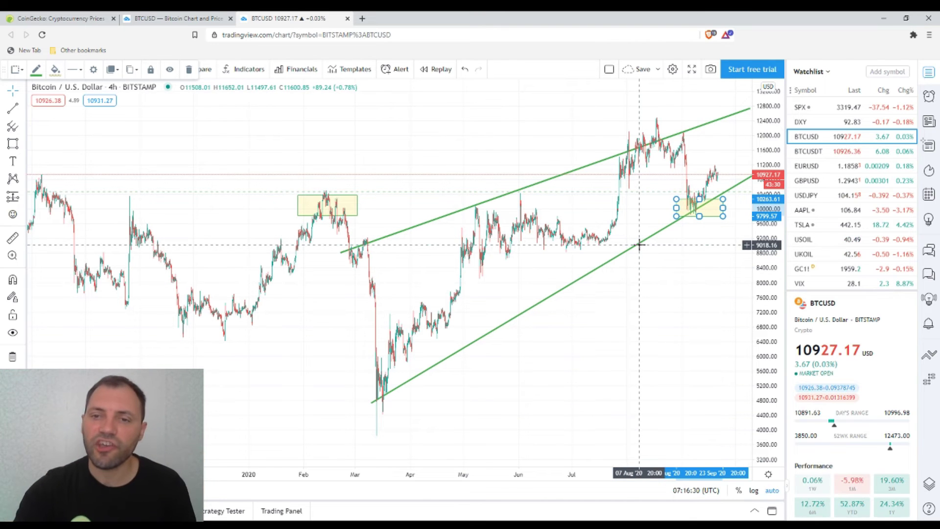
{"action": "key", "text": "Escape"}
- Mark the September 2019 price consolidation before the drop with a rectangle between about 10,063 and 10,666
{"action": "scroll", "coordinate": [641, 255], "scroll_direction": "down", "scroll_amount": 2}
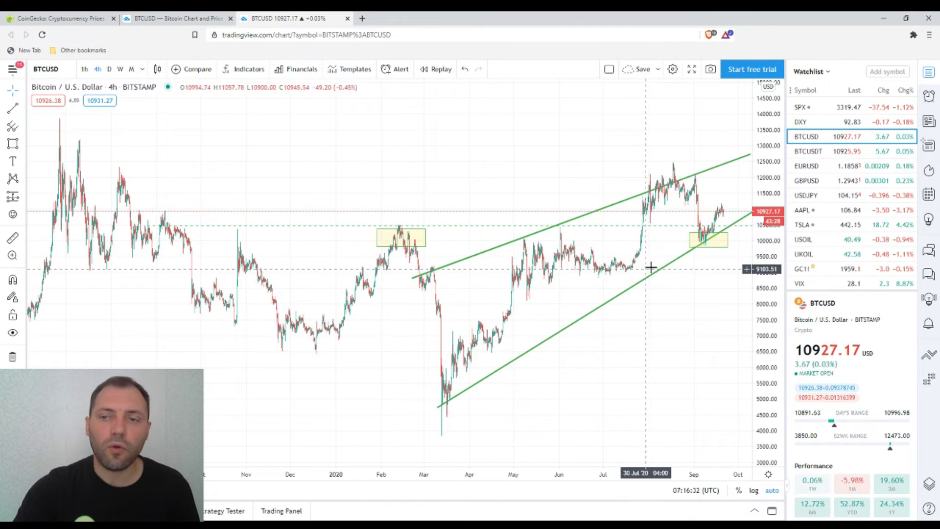
{"action": "scroll", "coordinate": [156, 219], "scroll_direction": "left", "scroll_amount": 2}
{"action": "left_click", "coordinate": [15, 142]}
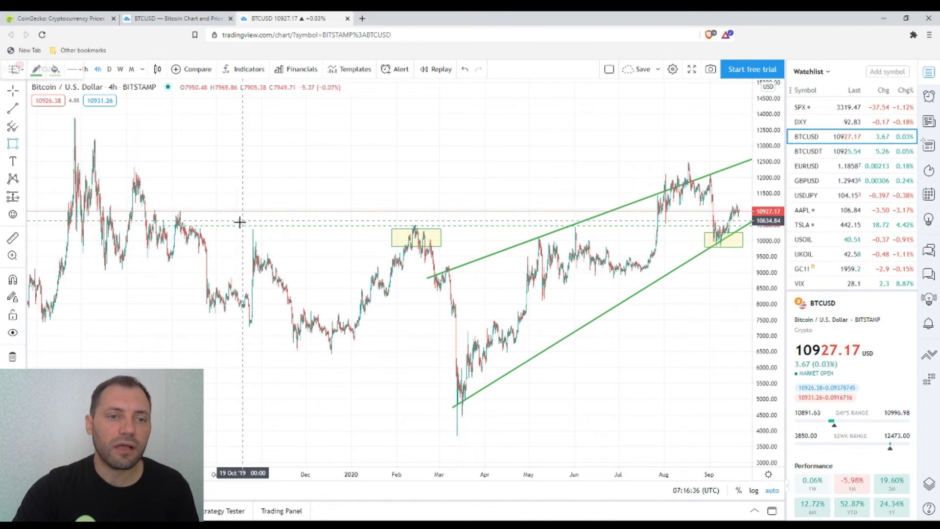
{"action": "left_click_drag", "start_coordinate": [170, 220], "coordinate": [203, 240]}
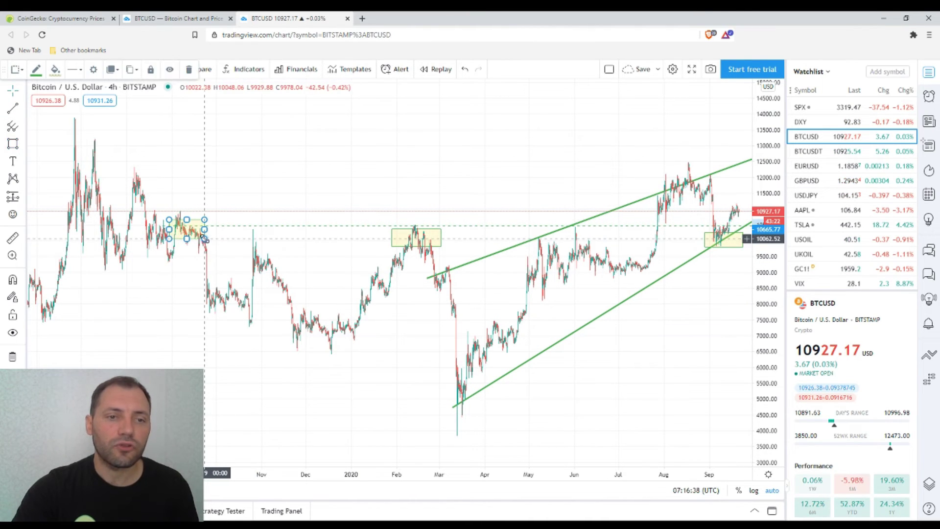
{"action": "left_click", "coordinate": [321, 196]}
- Draw a descending trend line from the June 2019 peak at about 13,899 to mid-October 2019 at about 9,426
{"action": "scroll", "coordinate": [321, 195], "scroll_direction": "left", "scroll_amount": 10}
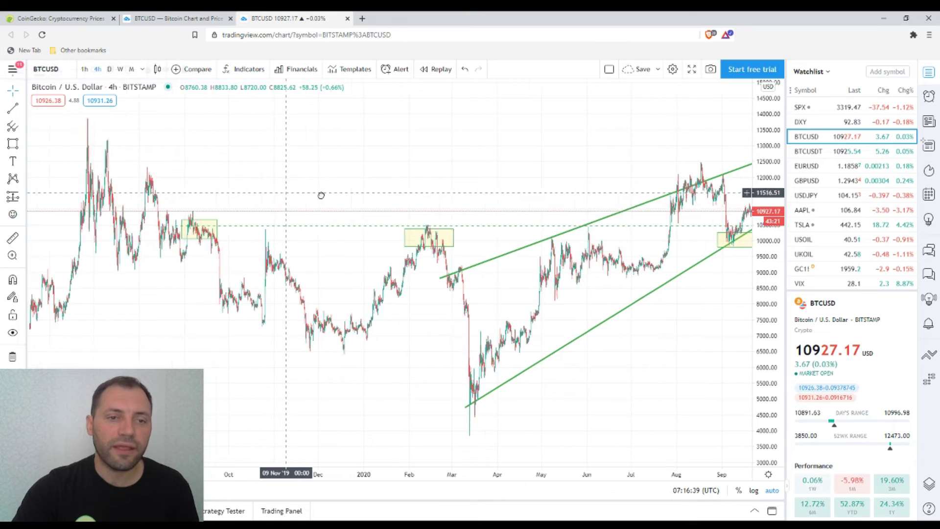
{"action": "left_click", "coordinate": [12, 109]}
{"action": "left_click", "coordinate": [194, 122]}
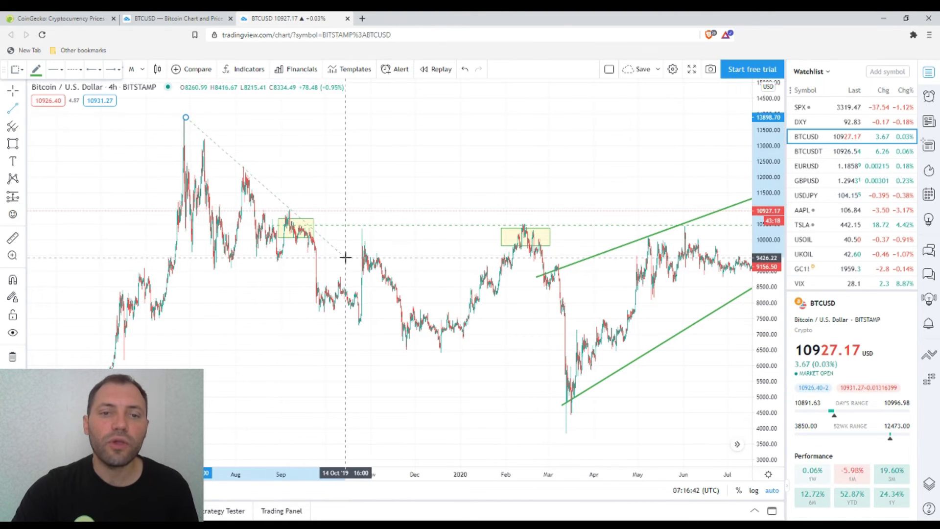
{"action": "left_click", "coordinate": [345, 257]}
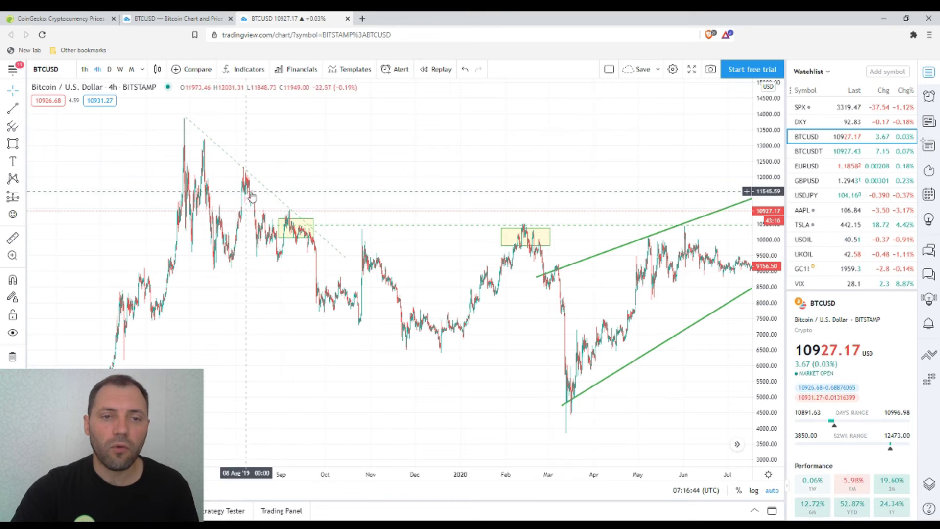
- Change the descending 2019 trend line from dashed to a solid line style
{"action": "double_click", "coordinate": [277, 197]}
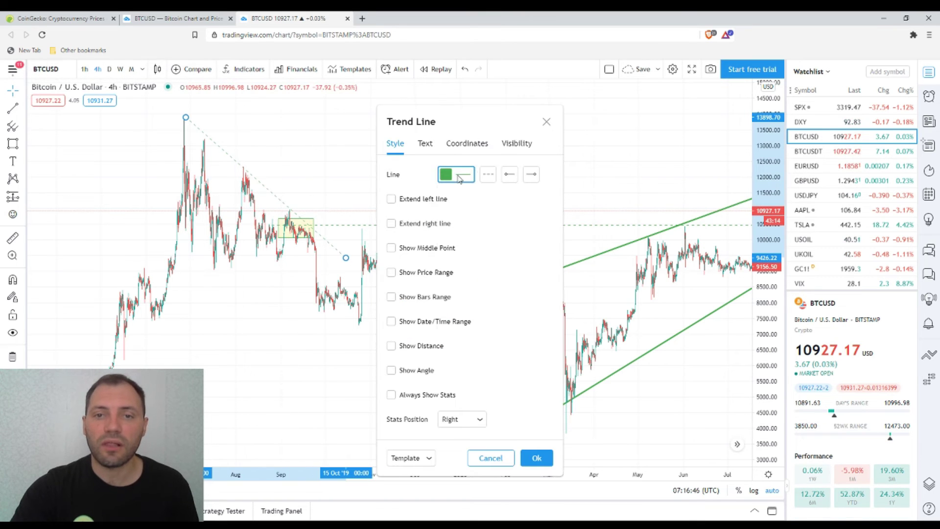
{"action": "left_click", "coordinate": [460, 178]}
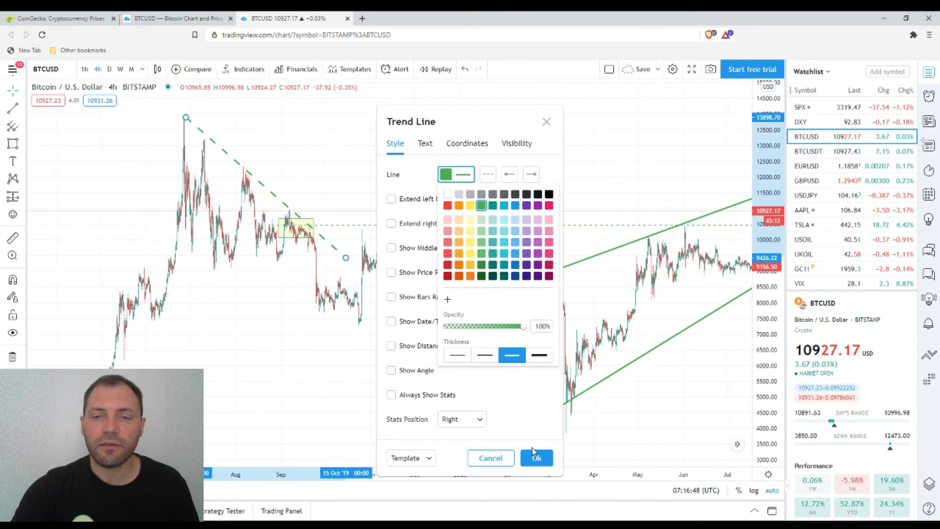
{"action": "left_click", "coordinate": [488, 175]}
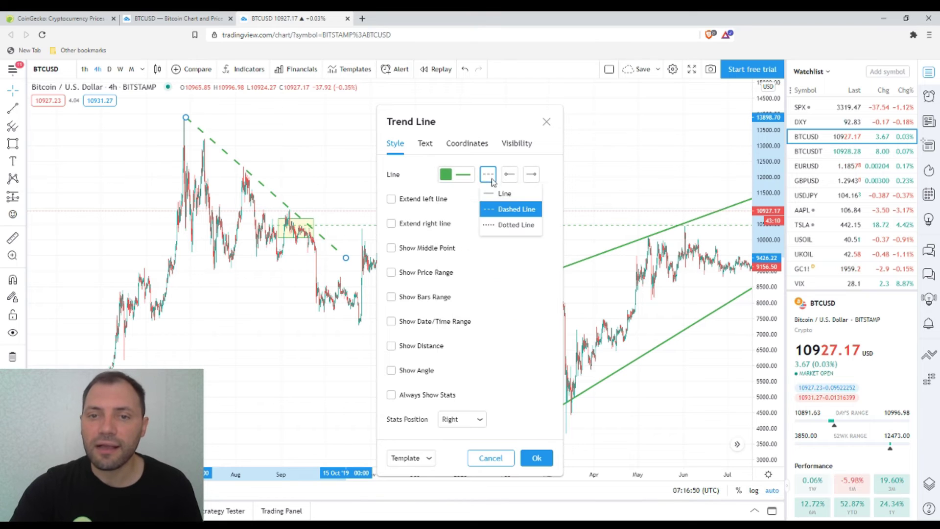
{"action": "left_click", "coordinate": [503, 194]}
{"action": "left_click", "coordinate": [537, 458]}
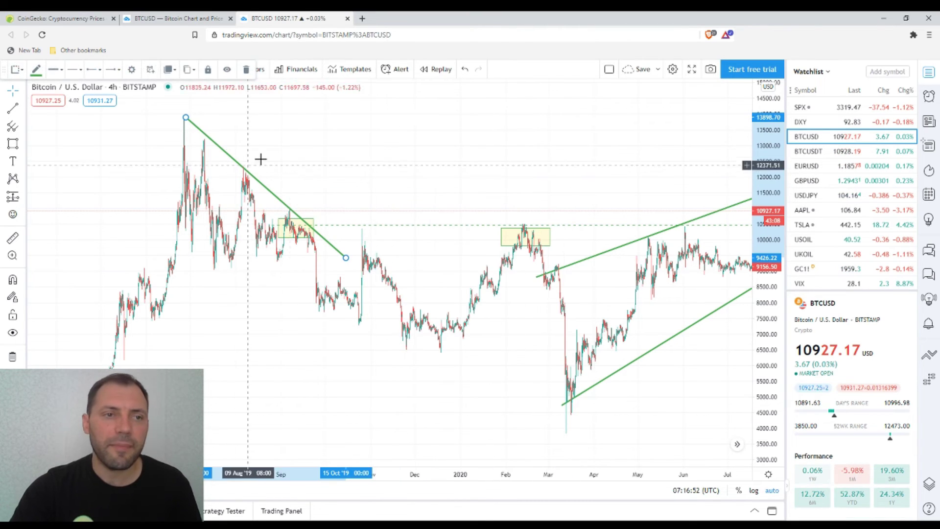
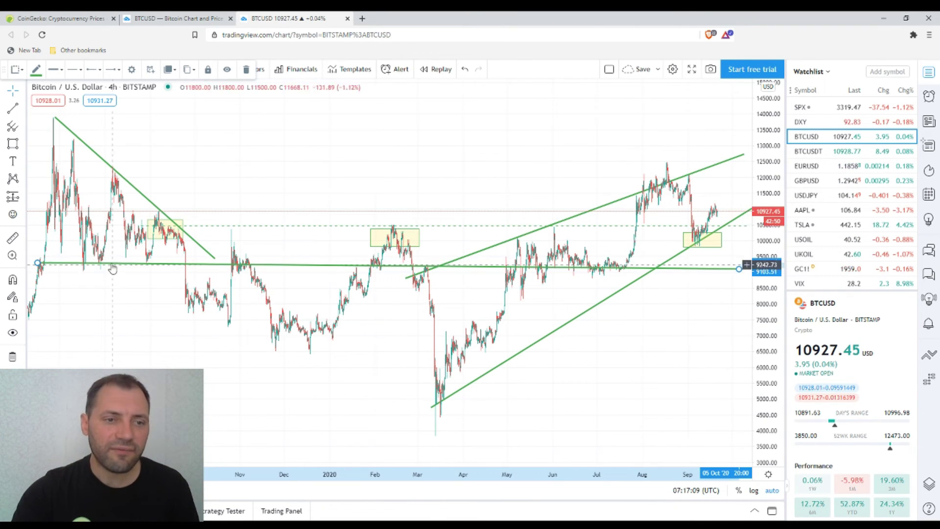
- Level the long near-horizontal support line by moving its October 2020 end to about 9,181
{"action": "left_click", "coordinate": [169, 265]}
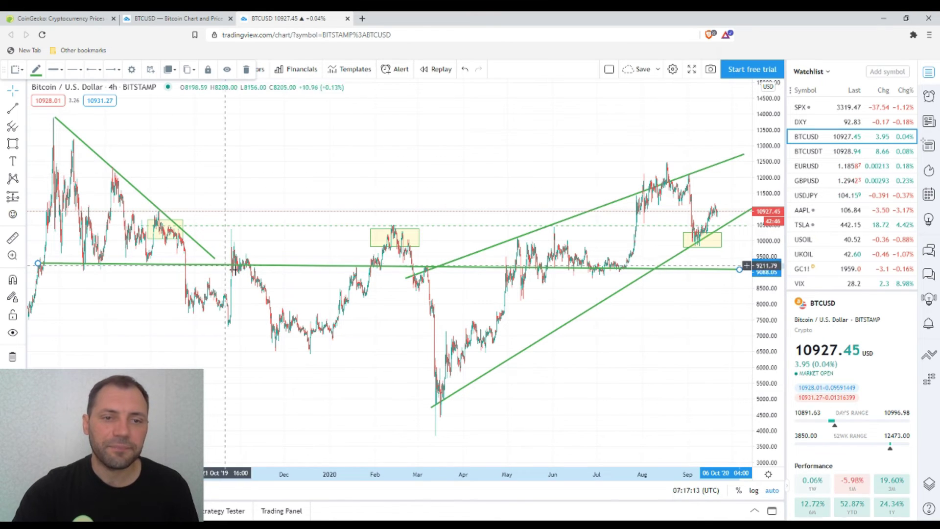
{"action": "left_click_drag", "start_coordinate": [739, 269], "coordinate": [743, 266]}
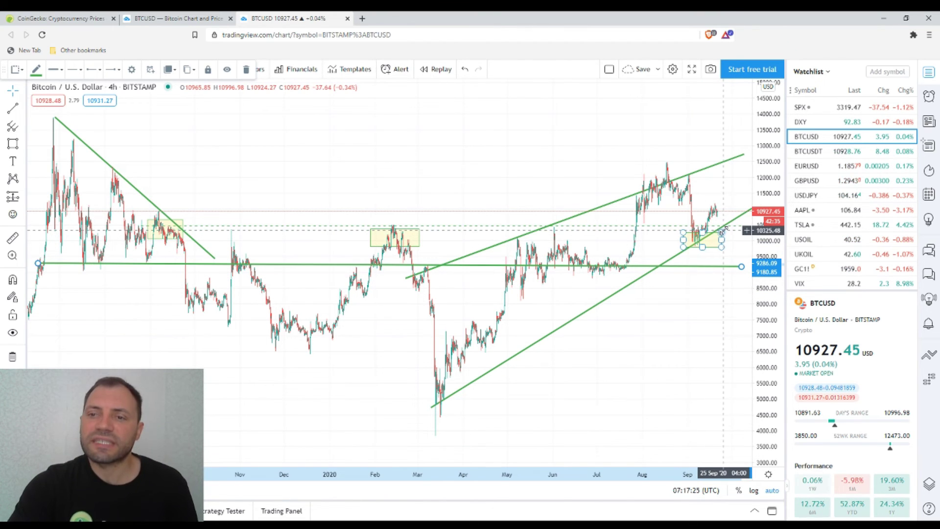
- Mark the sideways range along the support line with a rectangle from 1 May to 26 July 2020, between about 8,872 and 9,617
{"action": "left_click_drag", "start_coordinate": [581, 147], "coordinate": [514, 145]}
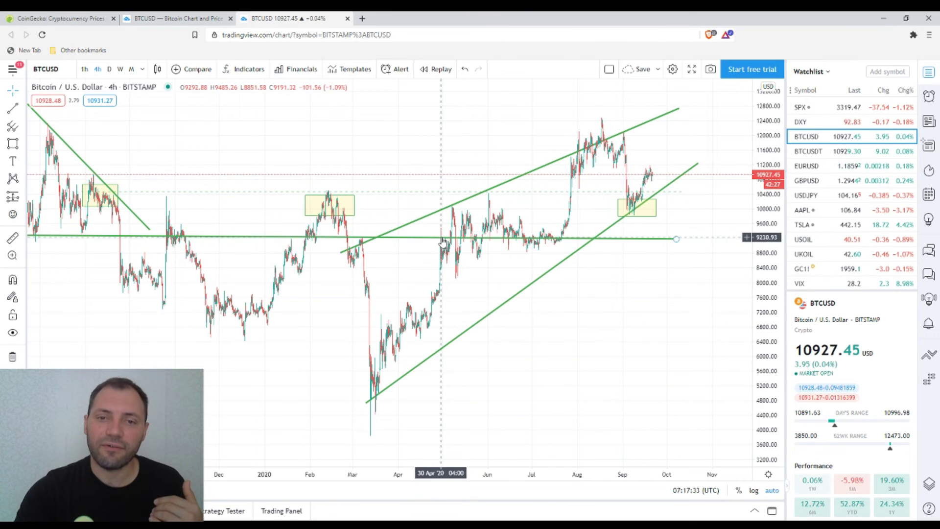
{"action": "key", "text": "alt+shift+r"}
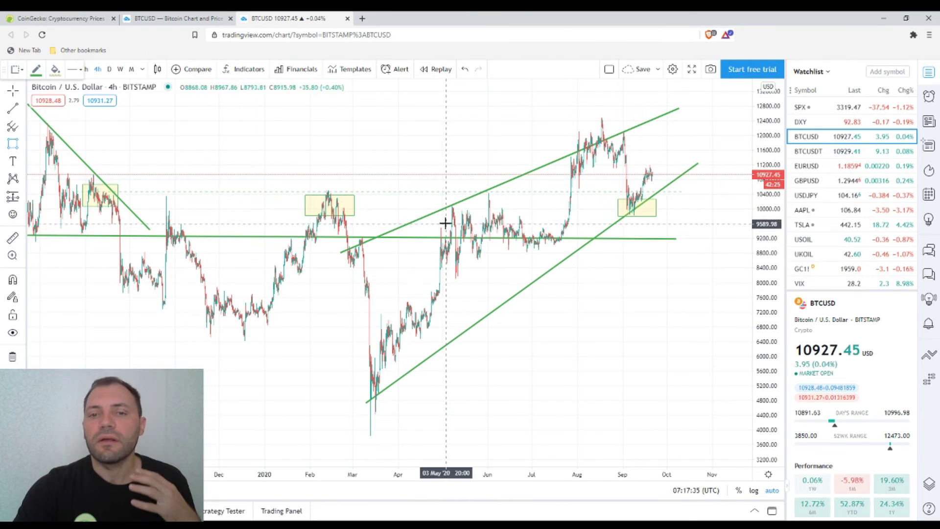
{"action": "mouse_move", "coordinate": [442, 223]}
{"action": "left_mouse_down"}
{"action": "mouse_move", "coordinate": [536, 254]}
{"action": "mouse_move", "coordinate": [569, 250]}
{"action": "left_mouse_up"}
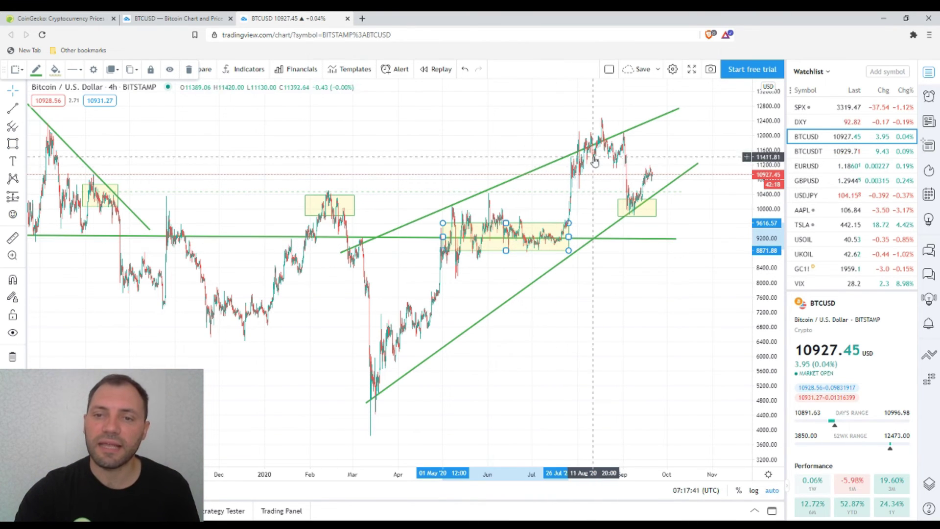
- Shift the support line slightly upward and extend the sideways-range rectangle to 16 October 2020, with its upper edge at about 9,577
{"action": "left_click_drag", "start_coordinate": [622, 238], "coordinate": [620, 237]}
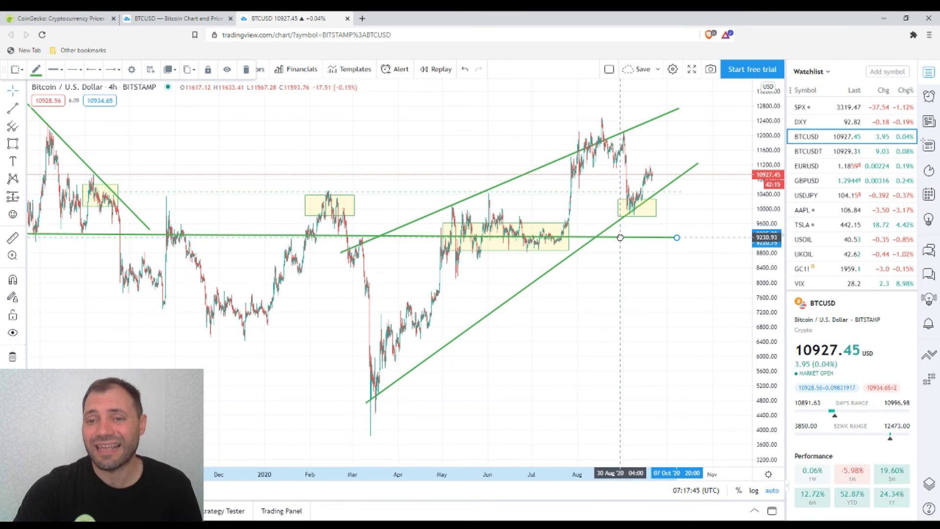
{"action": "left_click", "coordinate": [567, 223]}
{"action": "left_click_drag", "start_coordinate": [567, 223], "coordinate": [689, 224]}
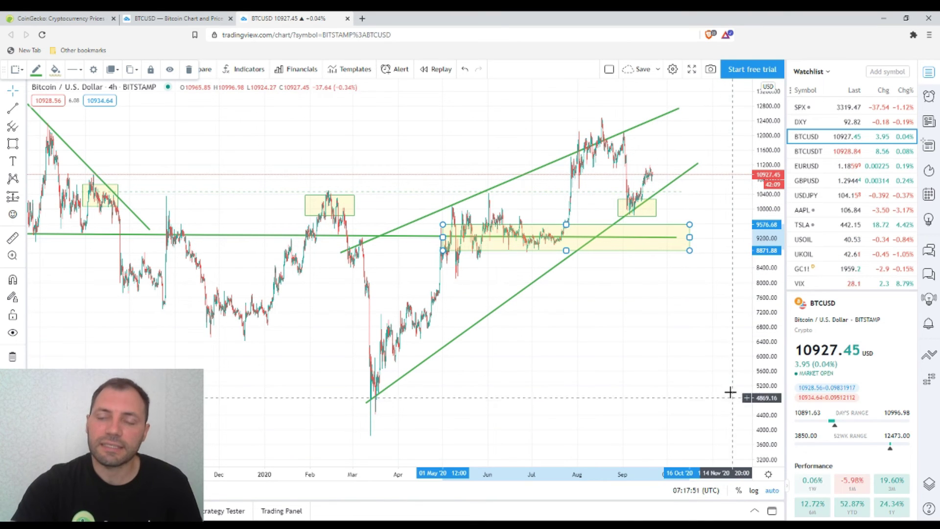
- Draw a rising projection line from 22 September 2020 at 10,840 to 1 November 2020 at about 12,875
{"action": "left_click", "coordinate": [13, 108]}
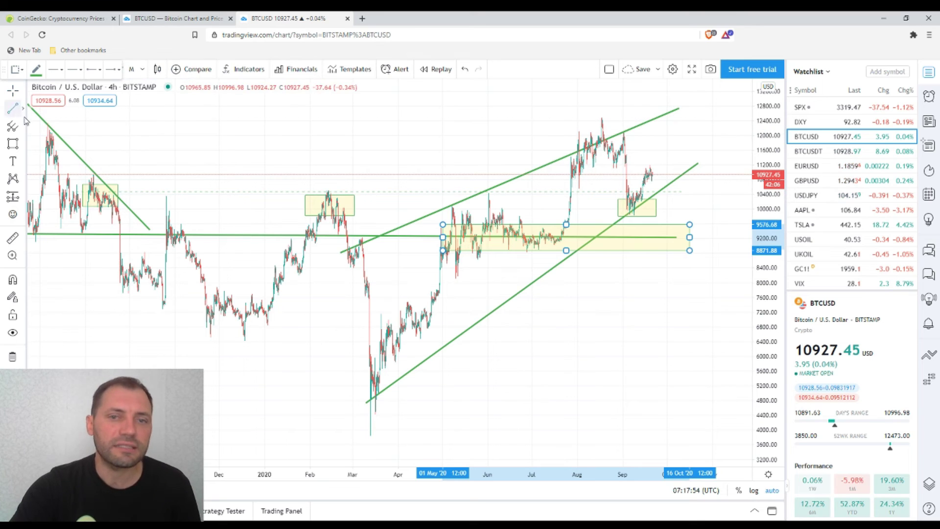
{"action": "left_click", "coordinate": [653, 179]}
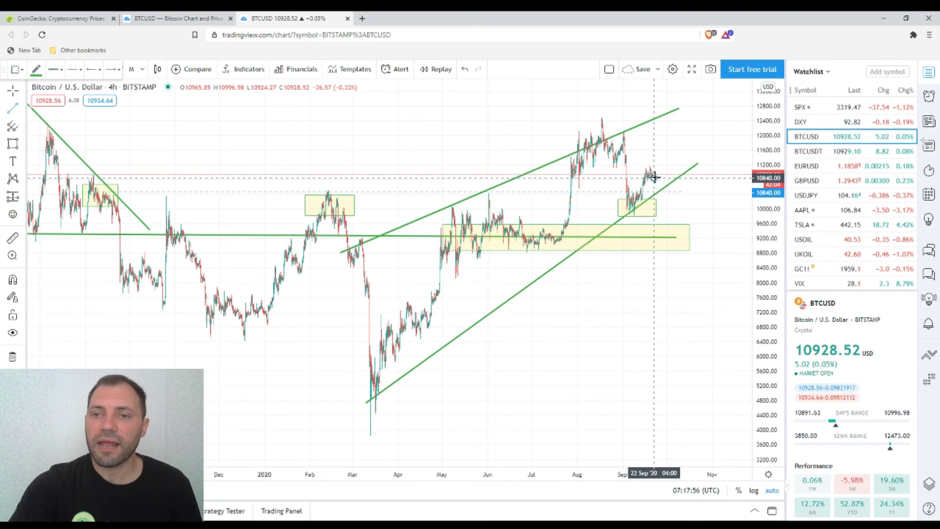
{"action": "left_click", "coordinate": [684, 129]}
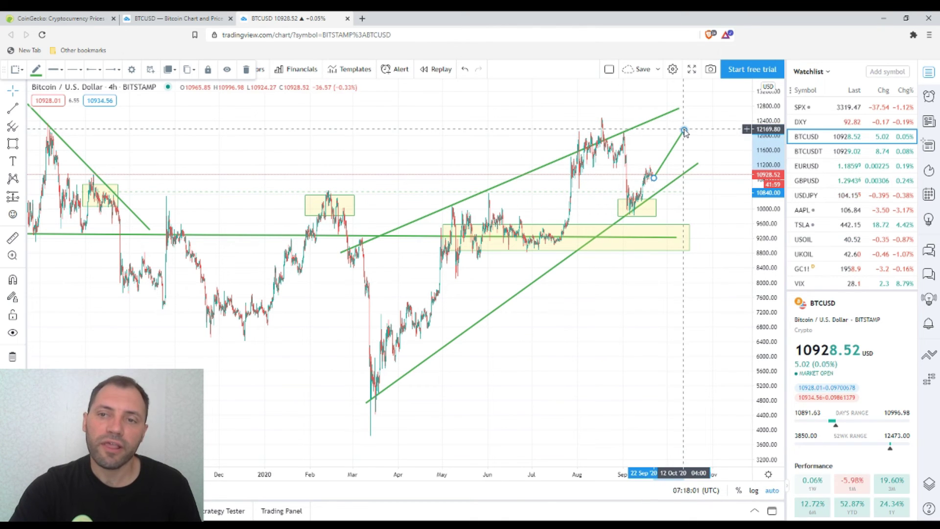
{"action": "left_click_drag", "start_coordinate": [684, 130], "coordinate": [713, 102]}
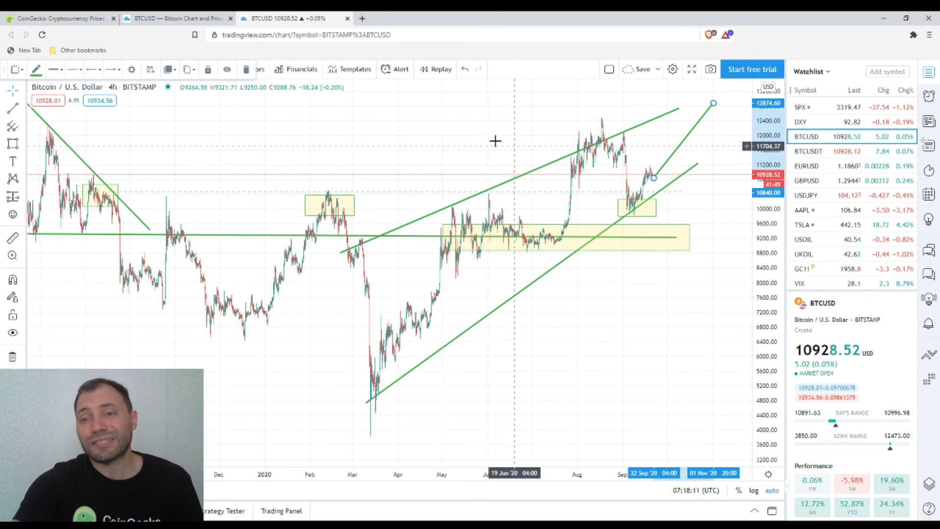
- Nudge the lower rising trend line so it runs from about 4,700 in March 2020 to about 11,200 in October 2020
{"action": "left_click", "coordinate": [656, 208]}
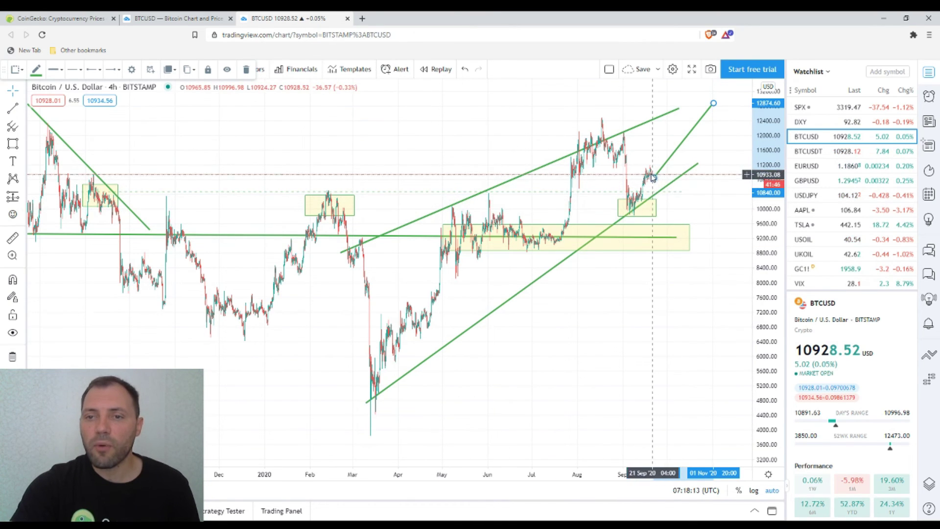
{"action": "left_click", "coordinate": [630, 197]}
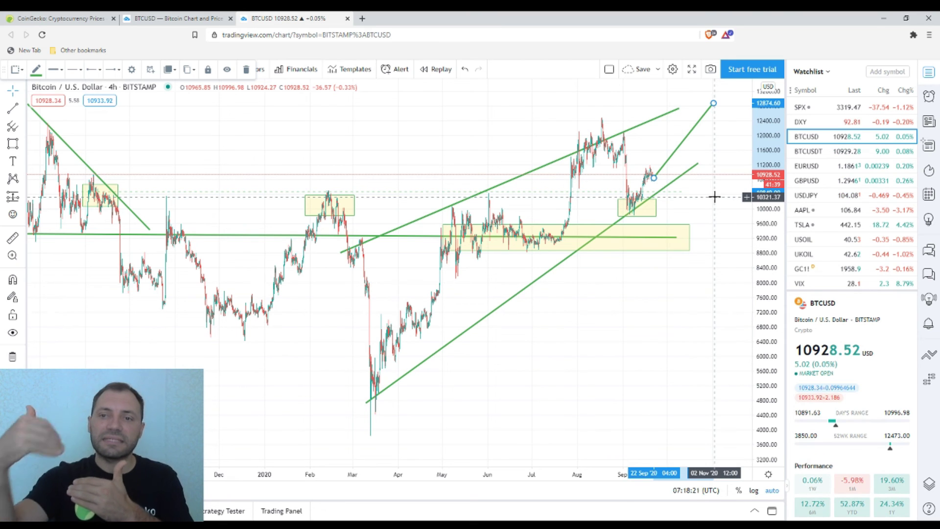
{"action": "left_click", "coordinate": [662, 195]}
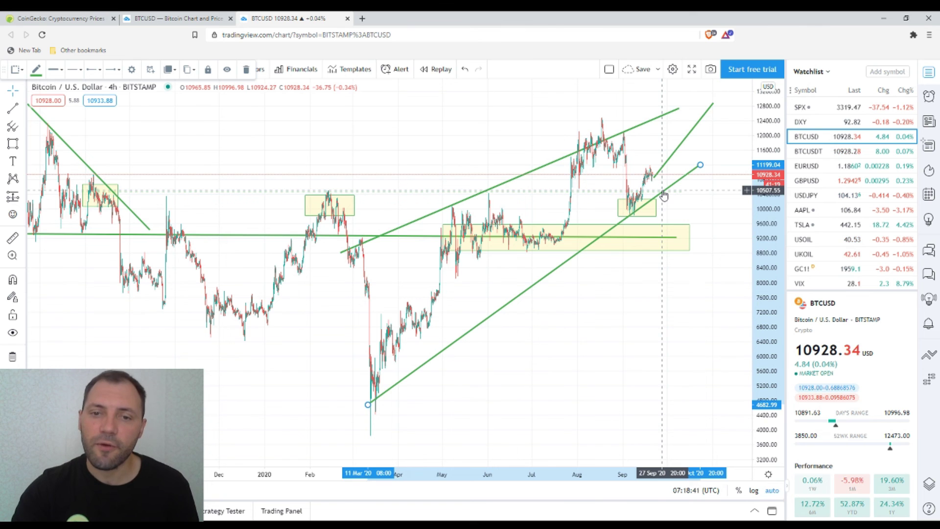
{"action": "left_click", "coordinate": [129, 118]}
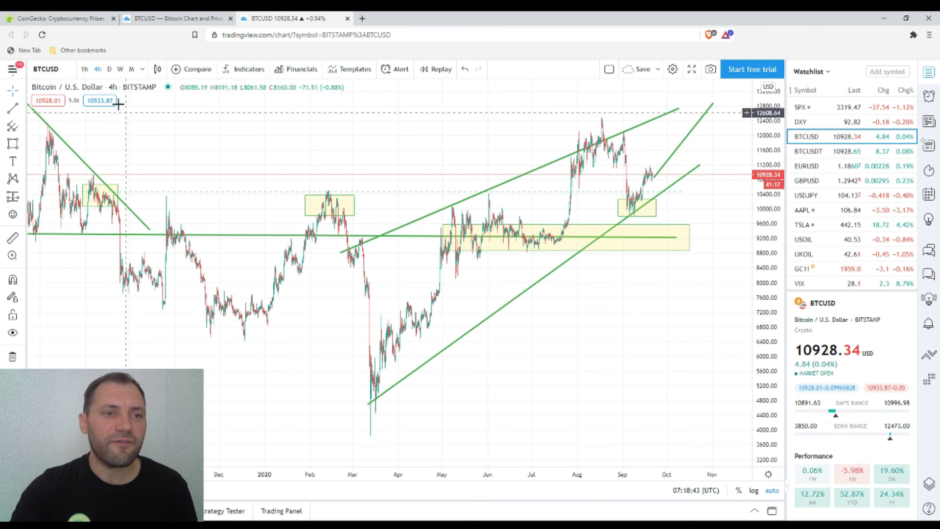
- Switch the chart to the daily timeframe and review the drawn trend lines and zones across 2019 and 2020
{"action": "left_click", "coordinate": [109, 74]}
{"action": "scroll", "coordinate": [357, 204], "scroll_direction": "up", "scroll_amount": 5}
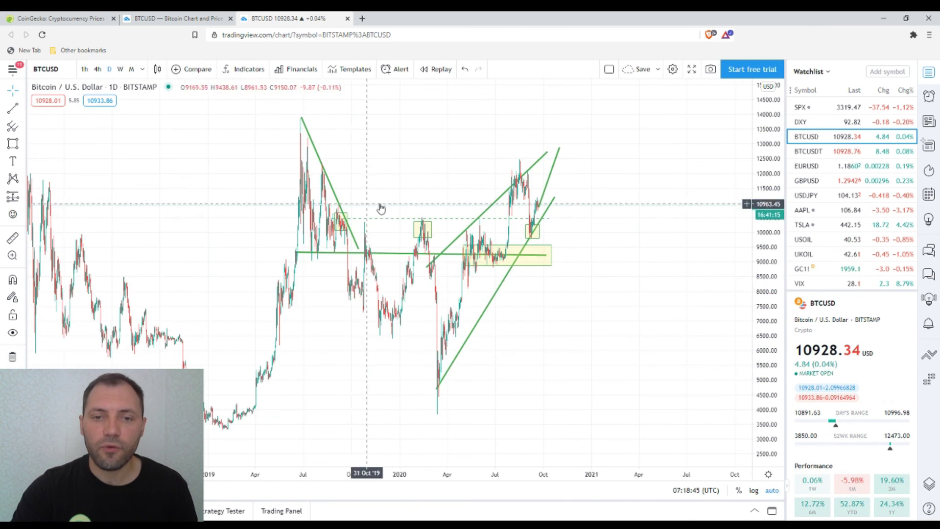
{"action": "scroll", "coordinate": [411, 196], "scroll_direction": "left", "scroll_amount": 3}
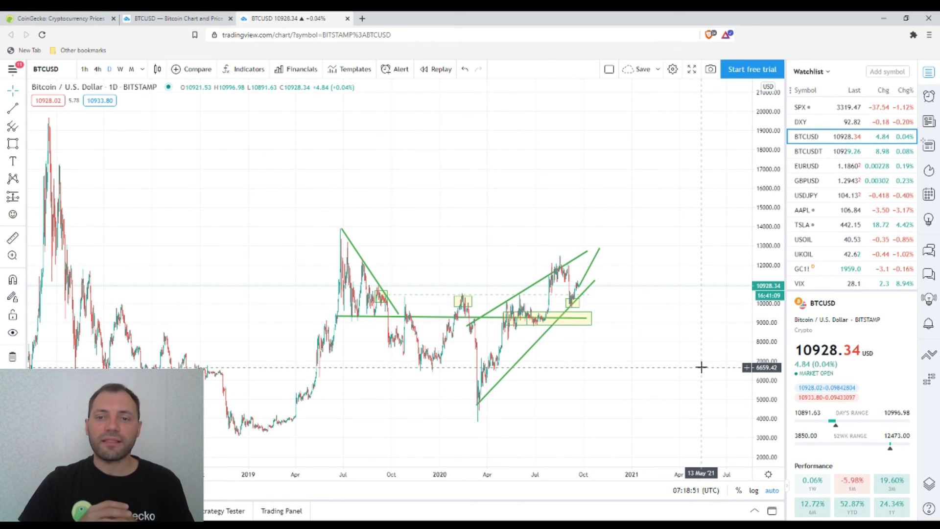
{"action": "scroll", "coordinate": [701, 366], "scroll_direction": "up", "scroll_amount": 3}
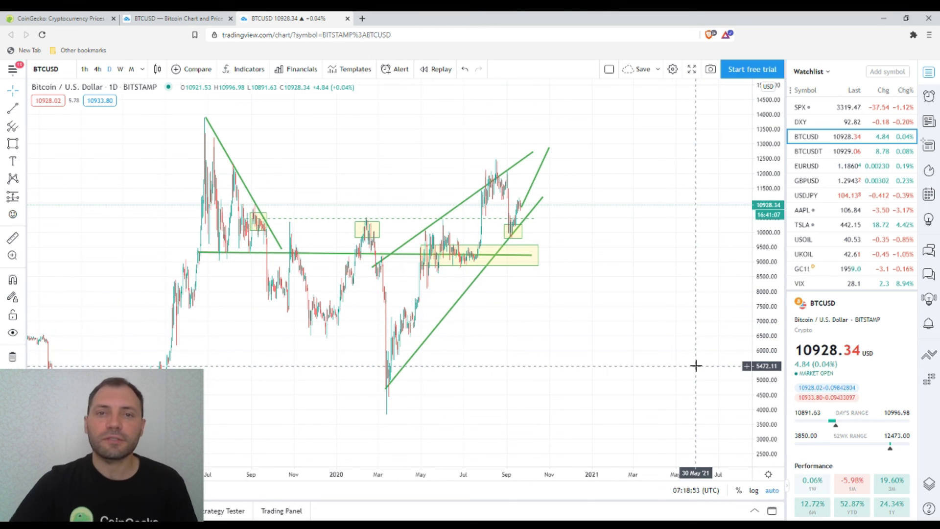